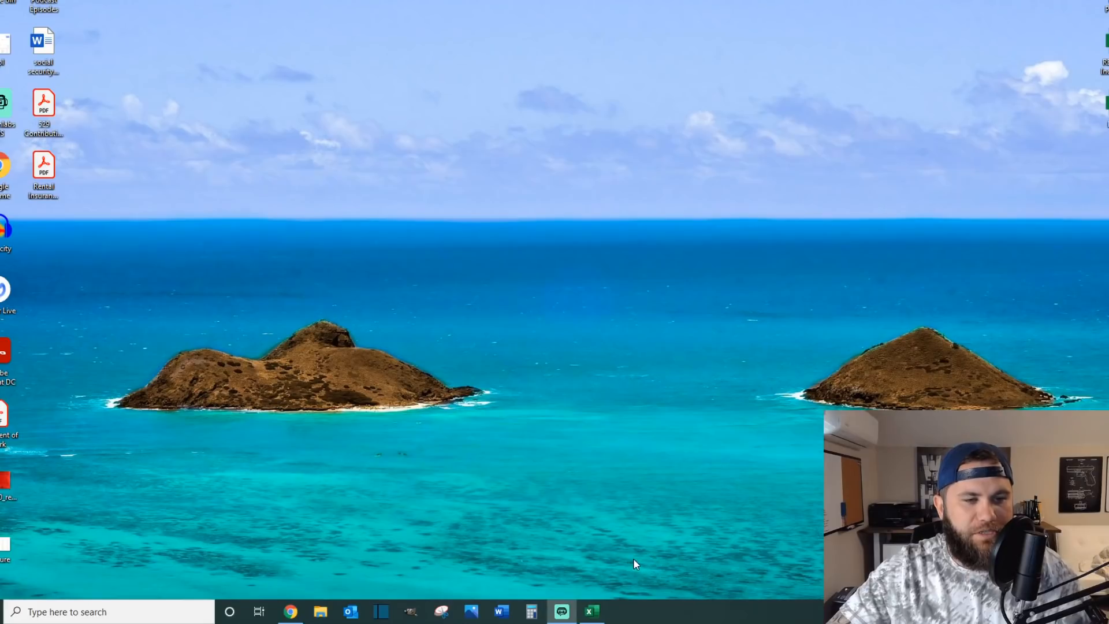
Step: Switch to Chrome and look through the photos of the $109,900 Zillow house listing, checking the condition of its exterior, rooms, kitchen and bathrooms
left_click(291, 611)
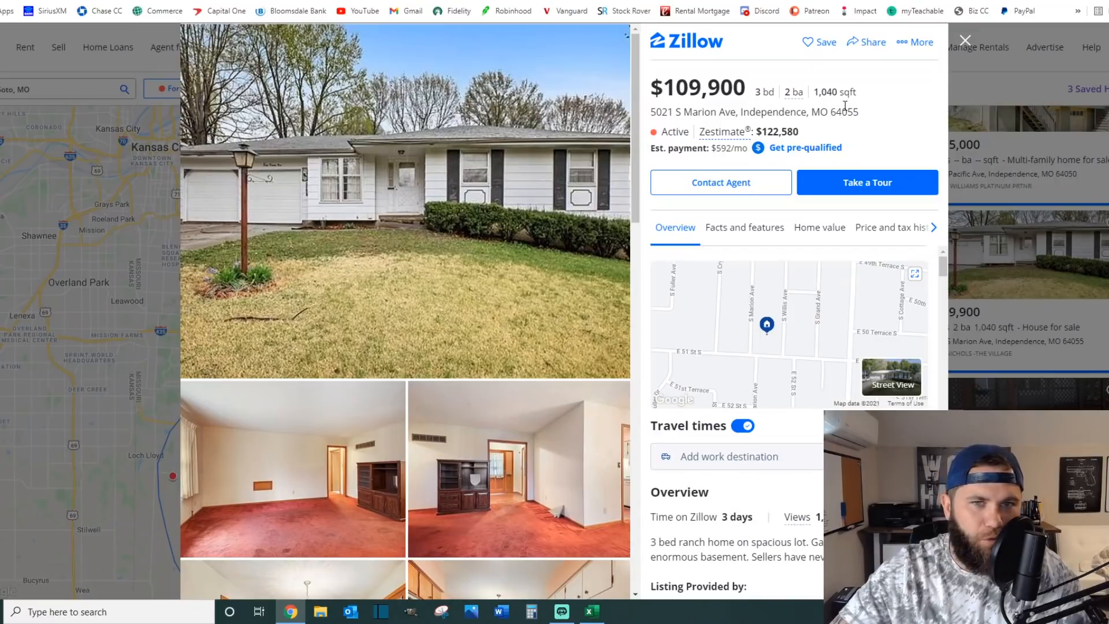
scroll(446, 223, "down", 1)
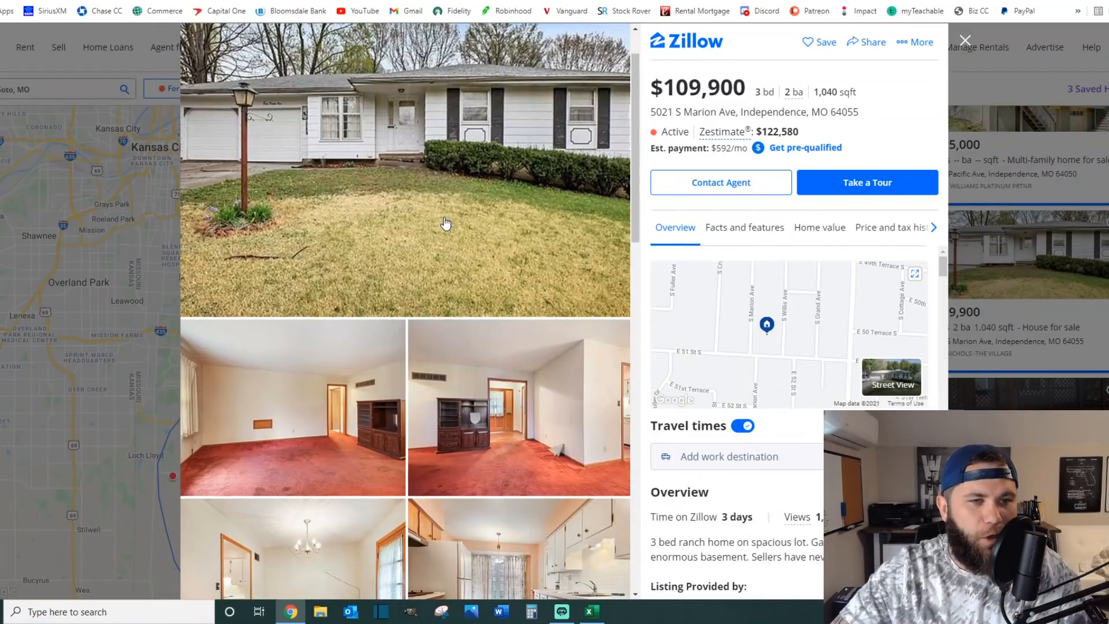
scroll(445, 224, "down", 9)
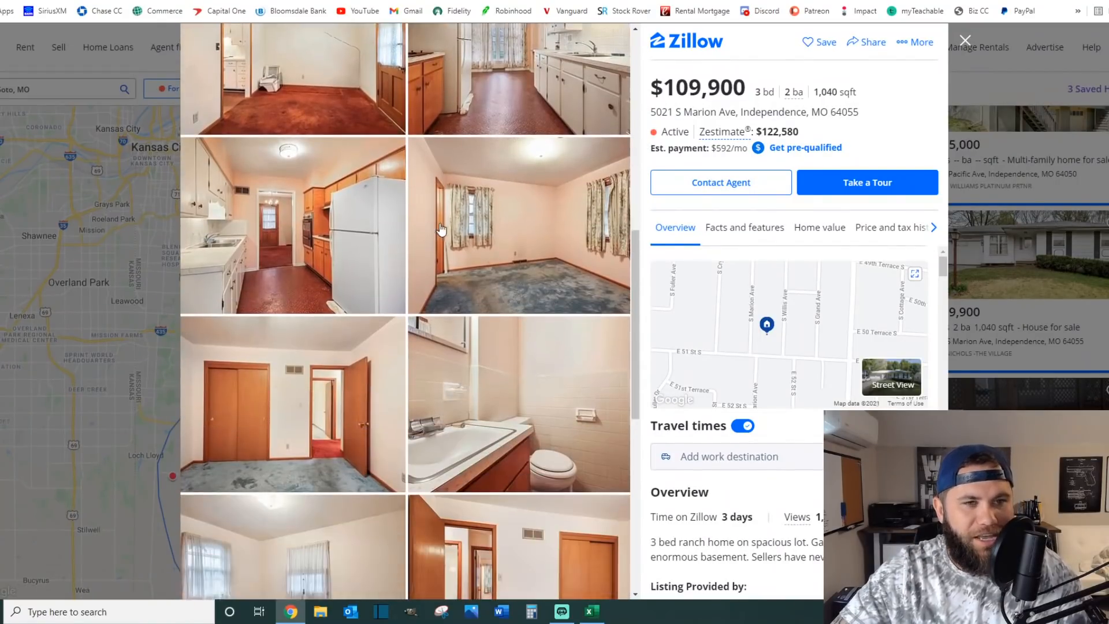
scroll(441, 229, "down", 3)
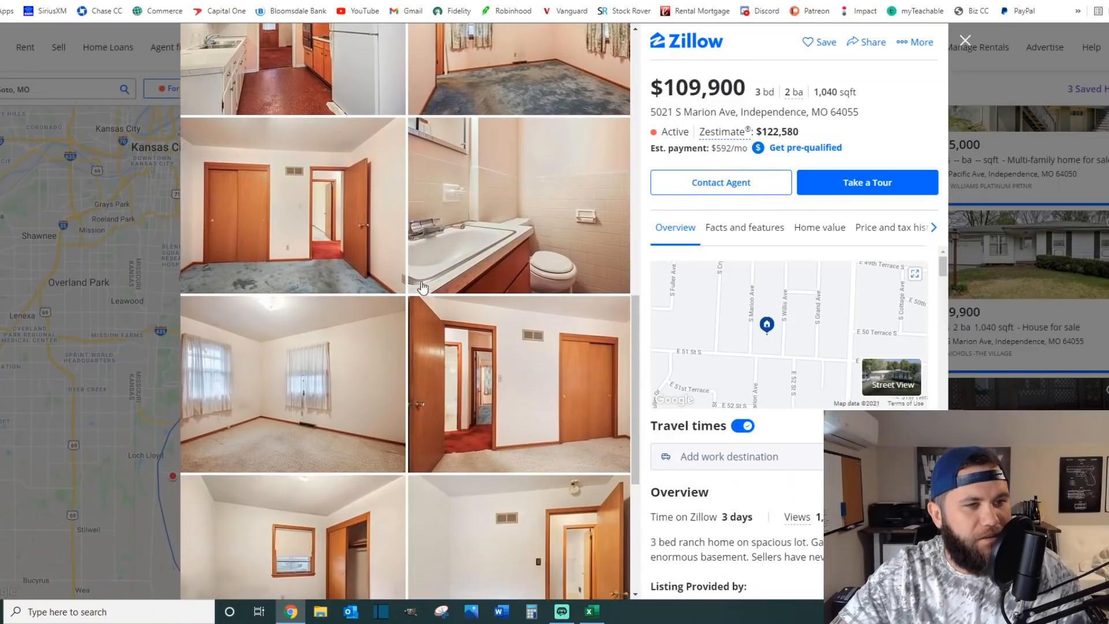
scroll(421, 287, "down", 4)
scroll(433, 334, "down", 1)
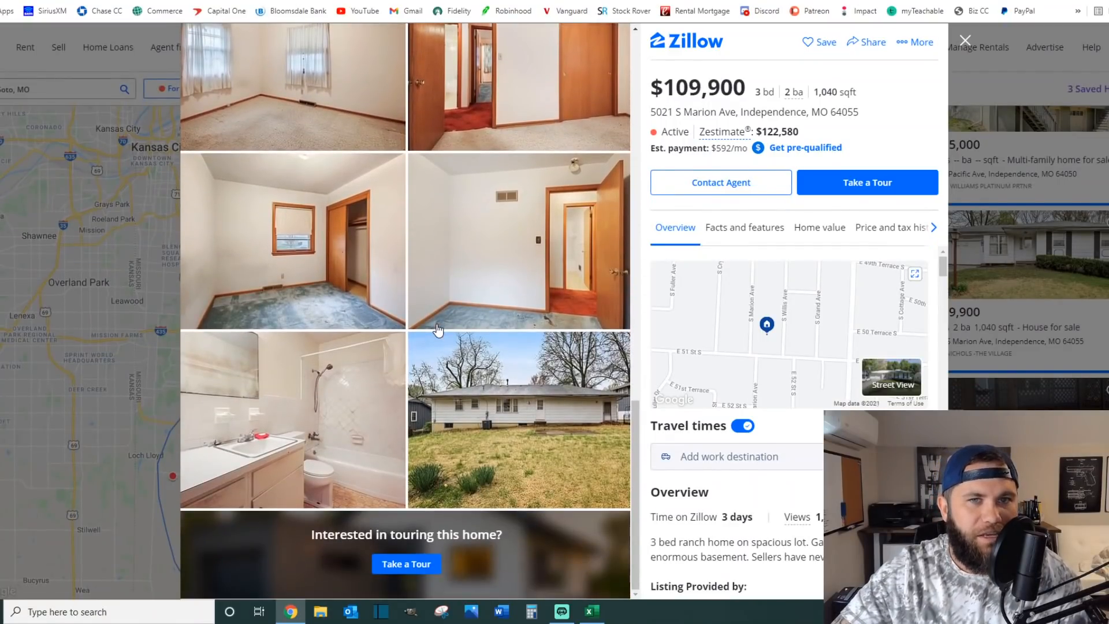
scroll(438, 329, "up", 2)
scroll(440, 329, "up", 5)
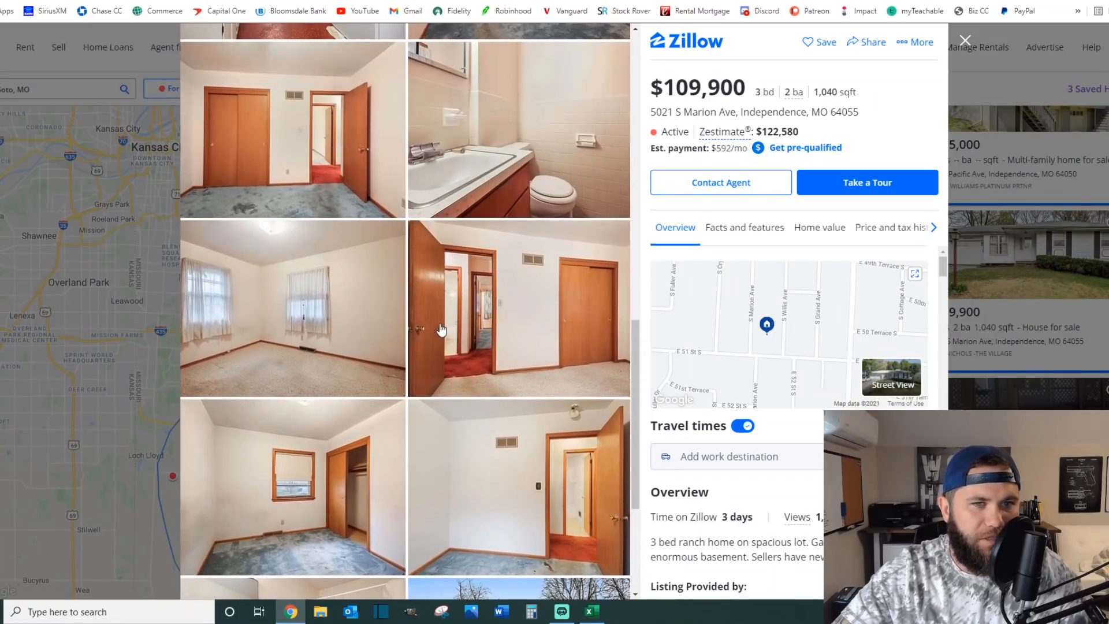
scroll(427, 328, "up", 10)
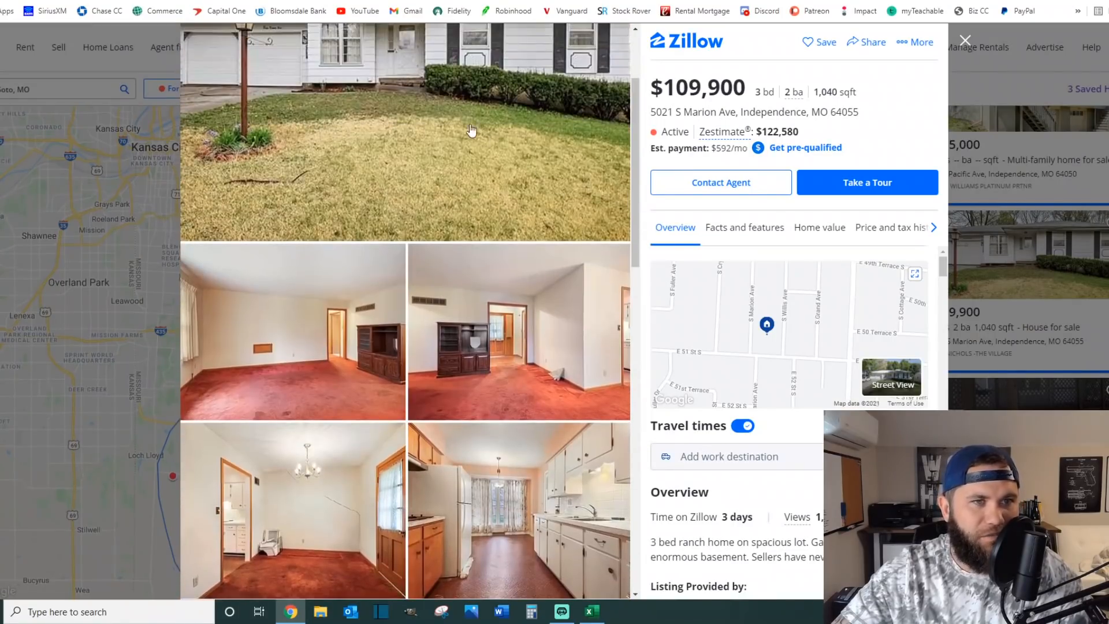
scroll(376, 325, "down", 2)
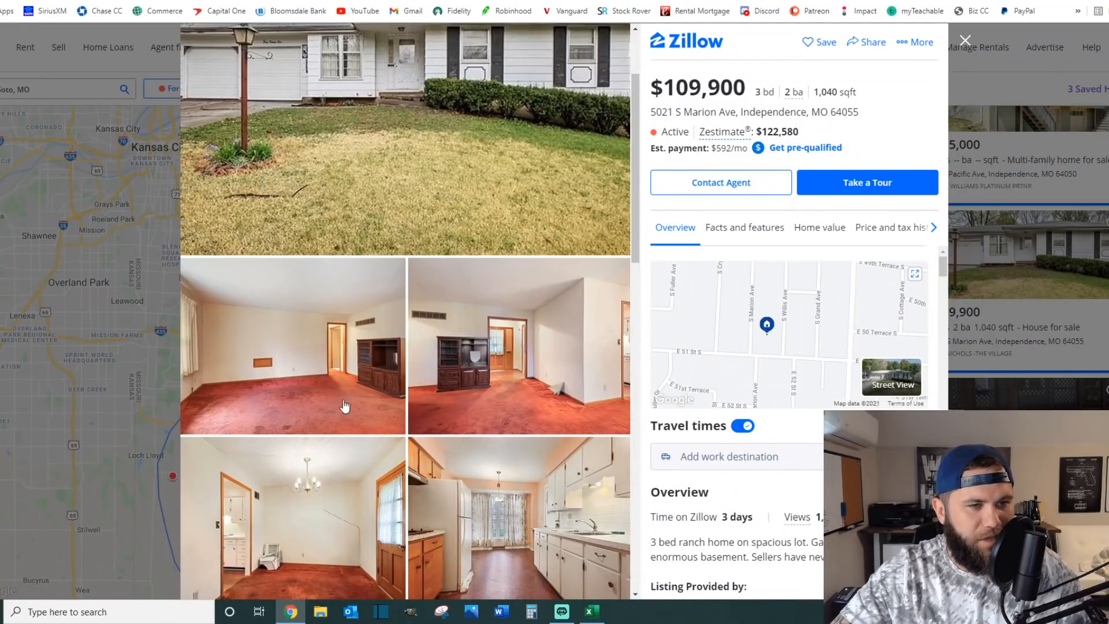
scroll(406, 406, "down", 7)
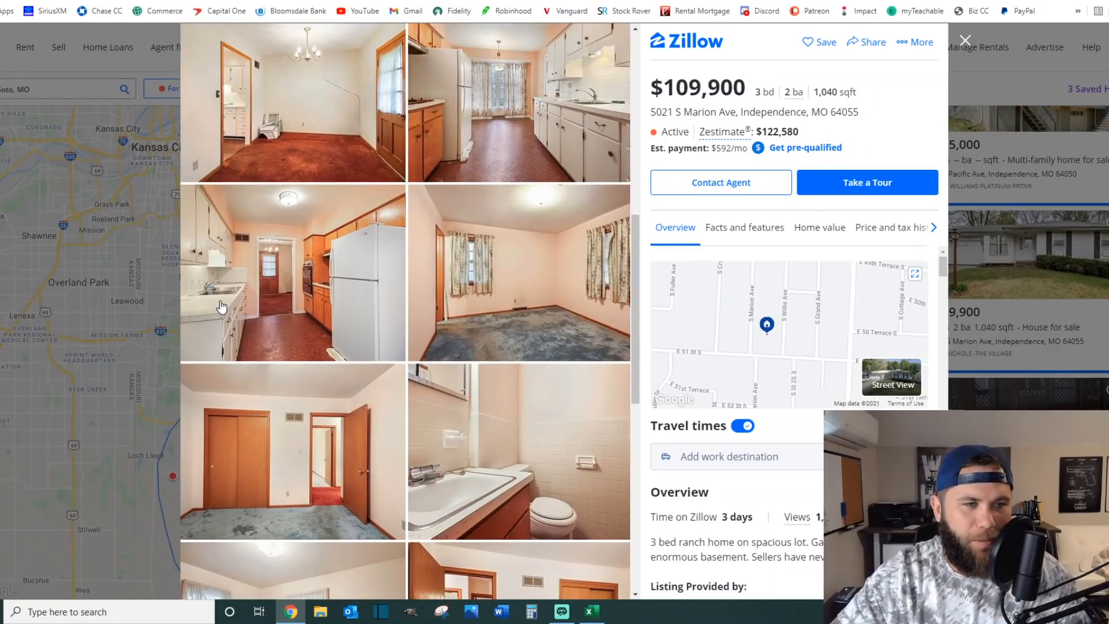
scroll(237, 300, "down", 2)
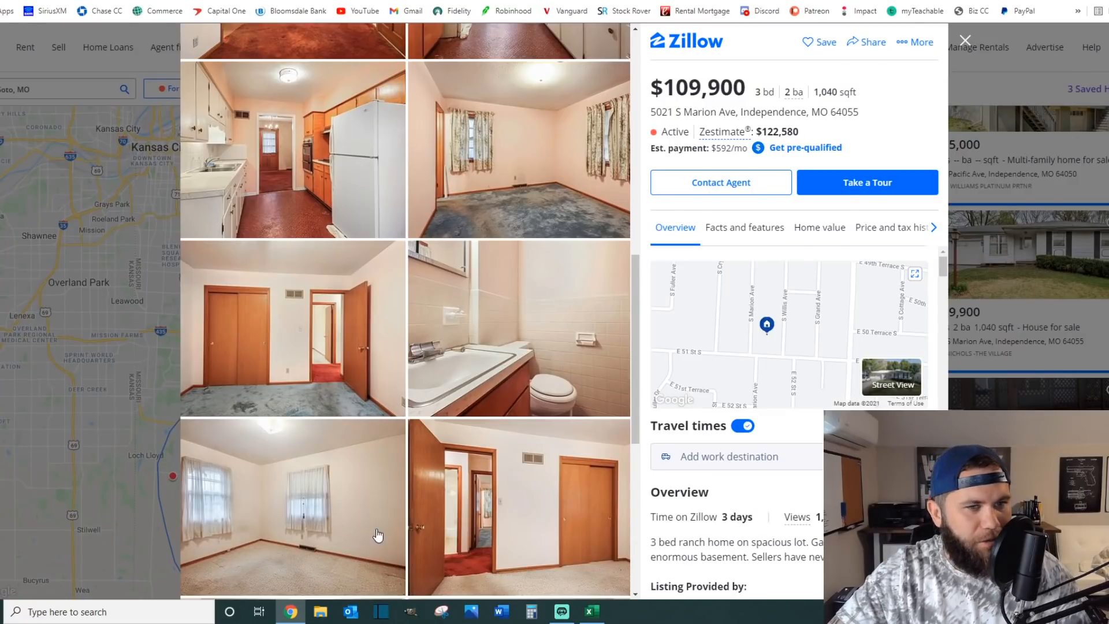
scroll(409, 535, "up", 1)
scroll(411, 542, "up", 5)
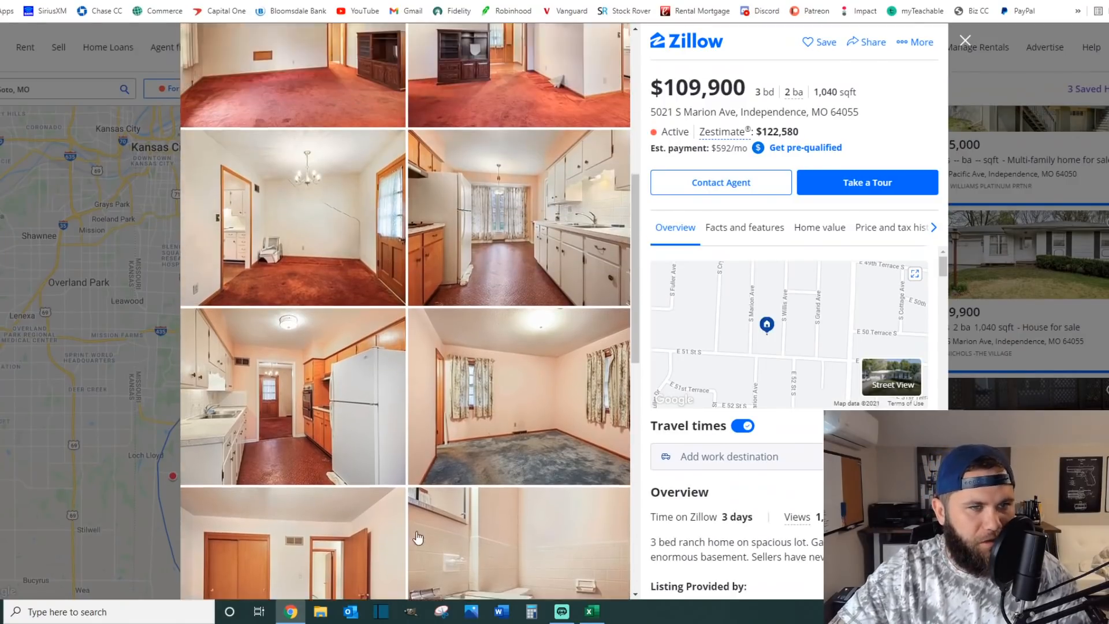
scroll(439, 482, "up", 5)
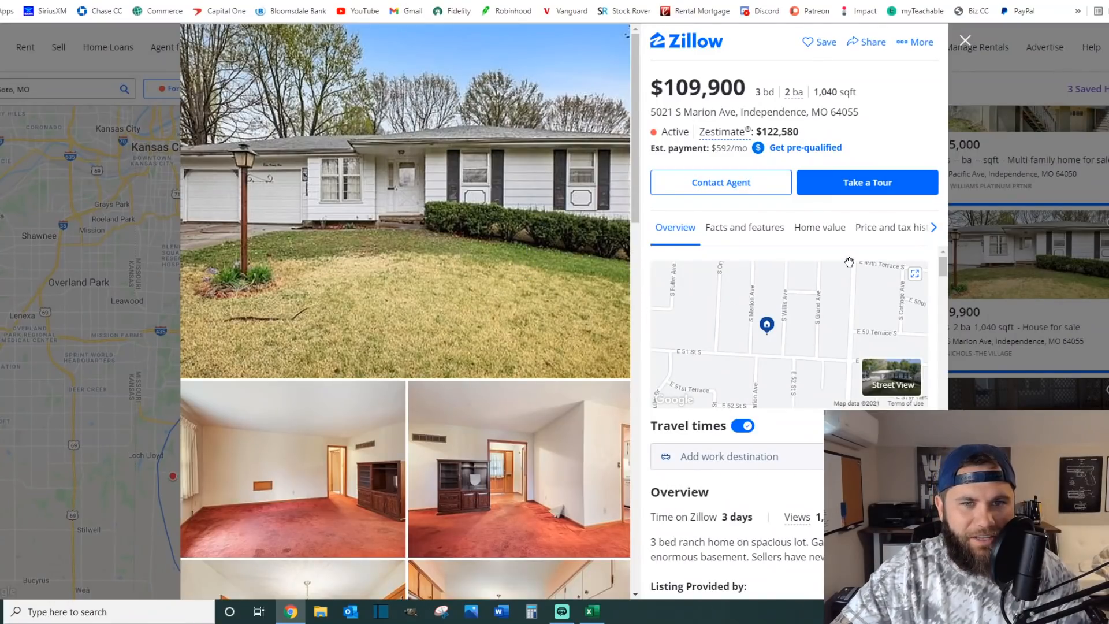
Step: Examine the listing's price history and public tax history
left_click(888, 231)
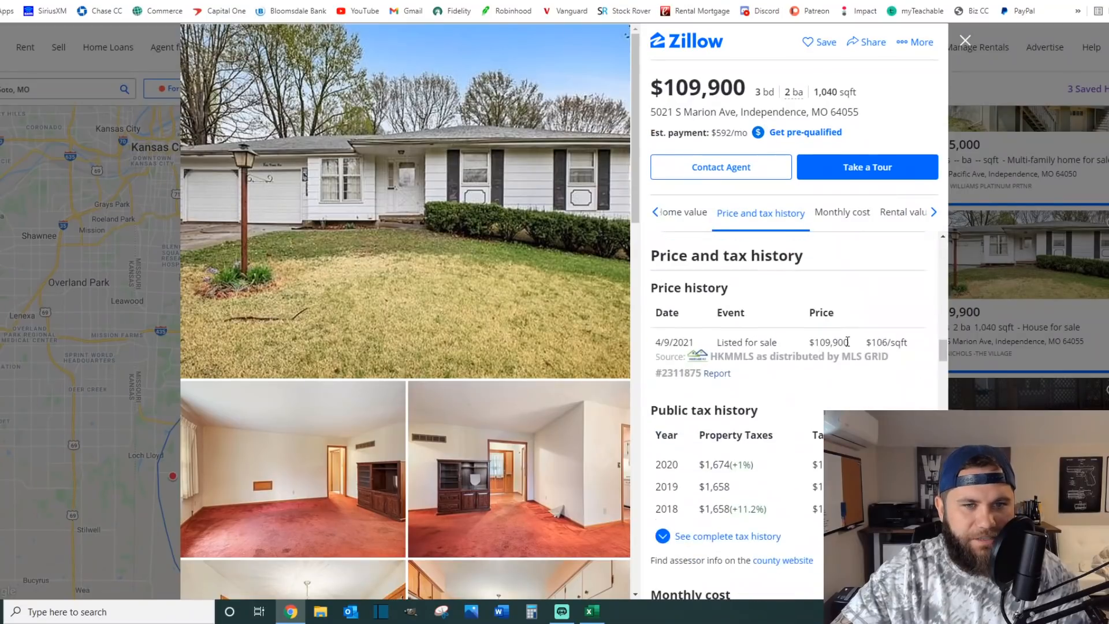
scroll(805, 393, "down", 1)
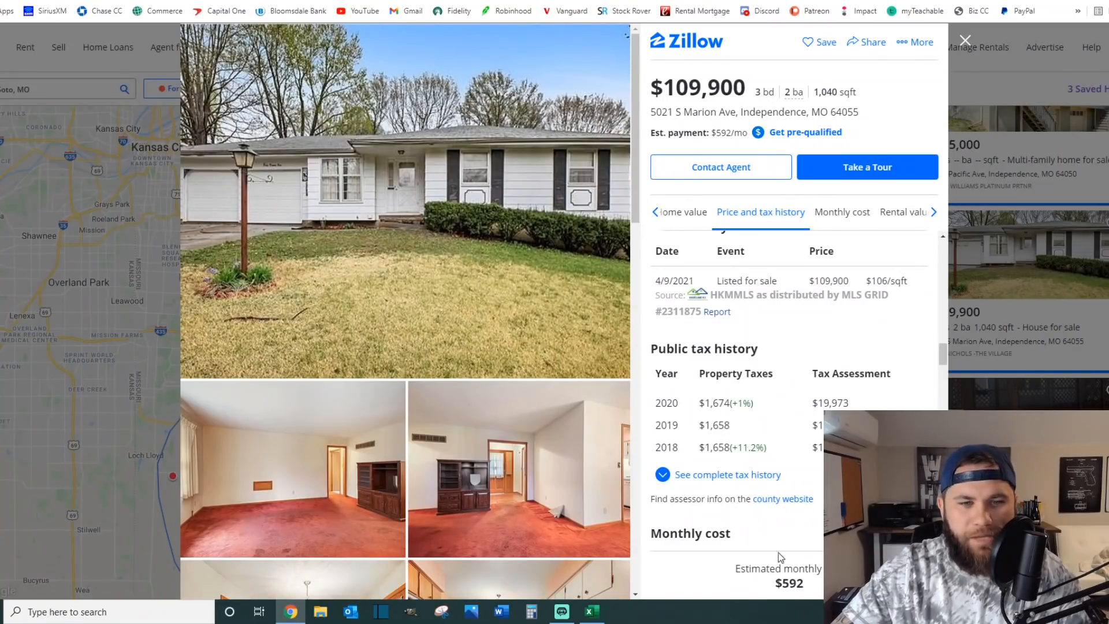
Step: Switch to the Excel calculator and review its input cells, from purchase price, costs, loan terms and rent to annual property tax and insurance
left_click(591, 612)
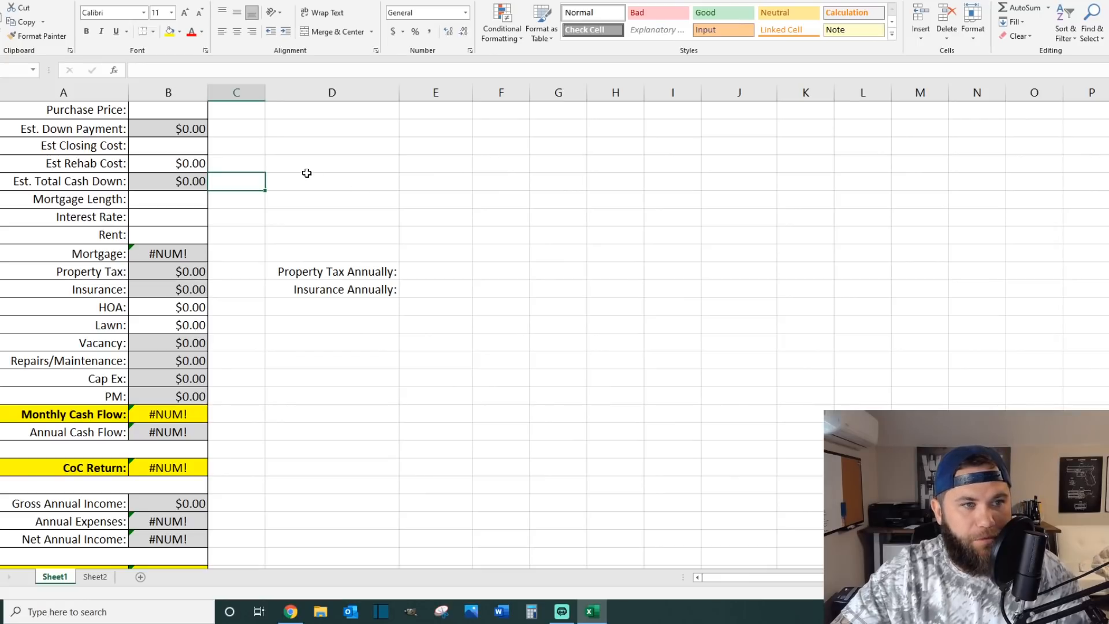
left_click(159, 111)
left_click(176, 145)
left_click(168, 164)
left_click(189, 203)
left_click(188, 221)
left_click(188, 235)
left_click(442, 273)
left_click(432, 290)
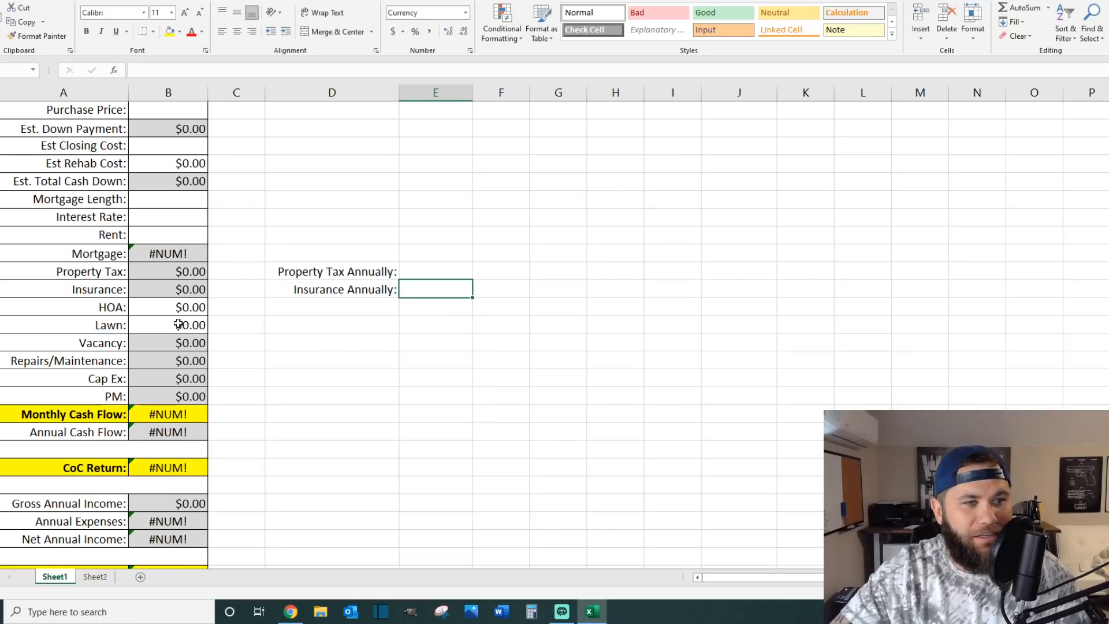
Step: Inspect the formulas behind monthly cash flow, property management, Cap Ex and repairs/maintenance without changing them
left_click(162, 415)
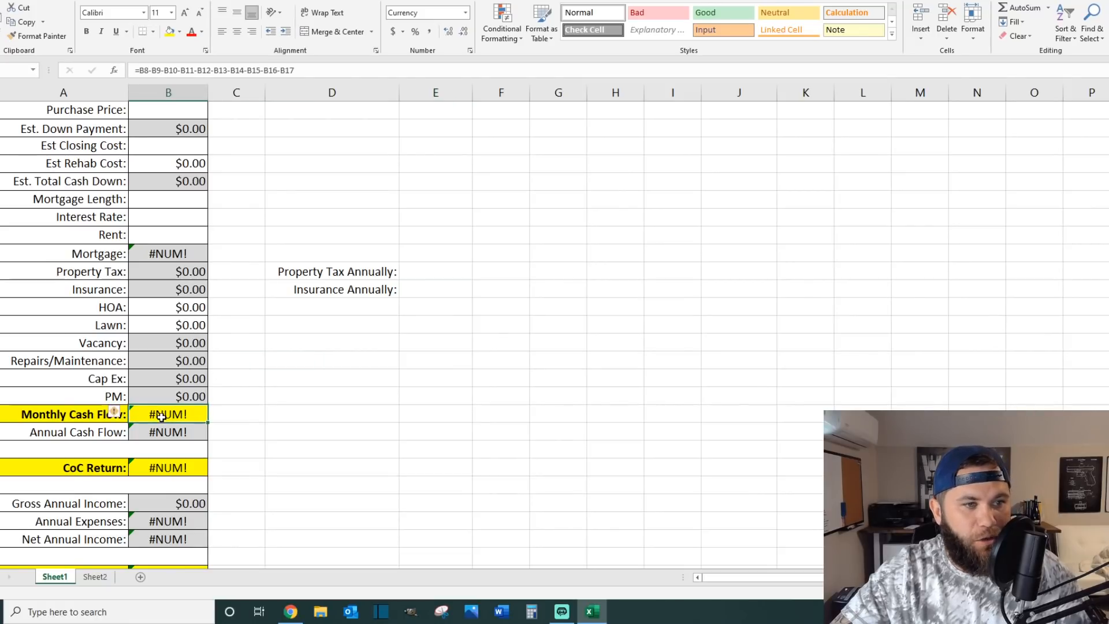
left_click(154, 390)
left_click(158, 378)
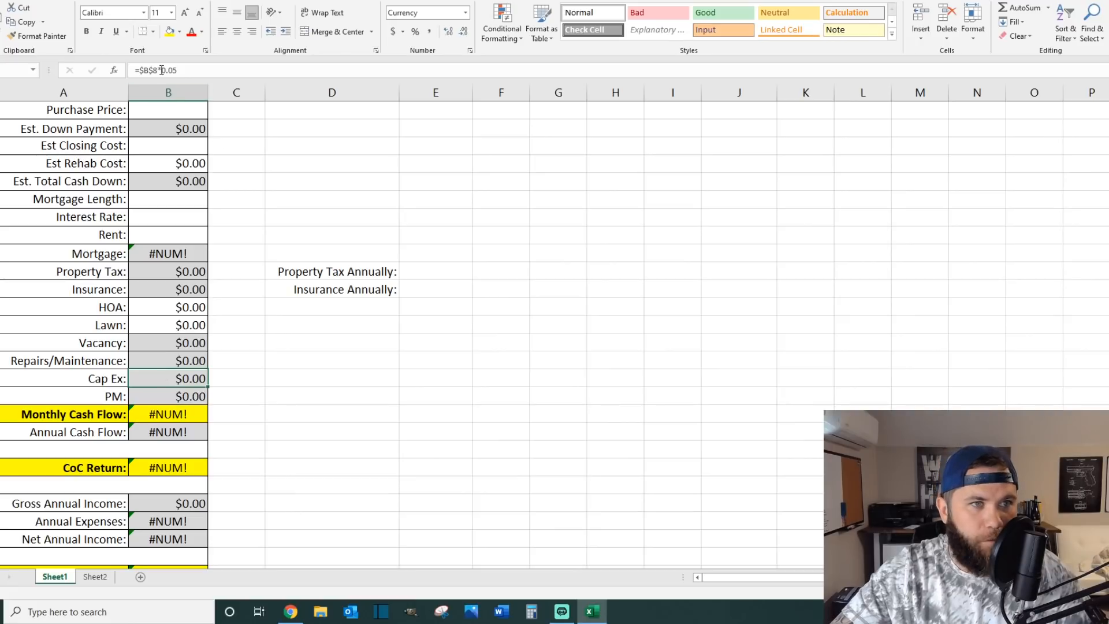
left_click(187, 358)
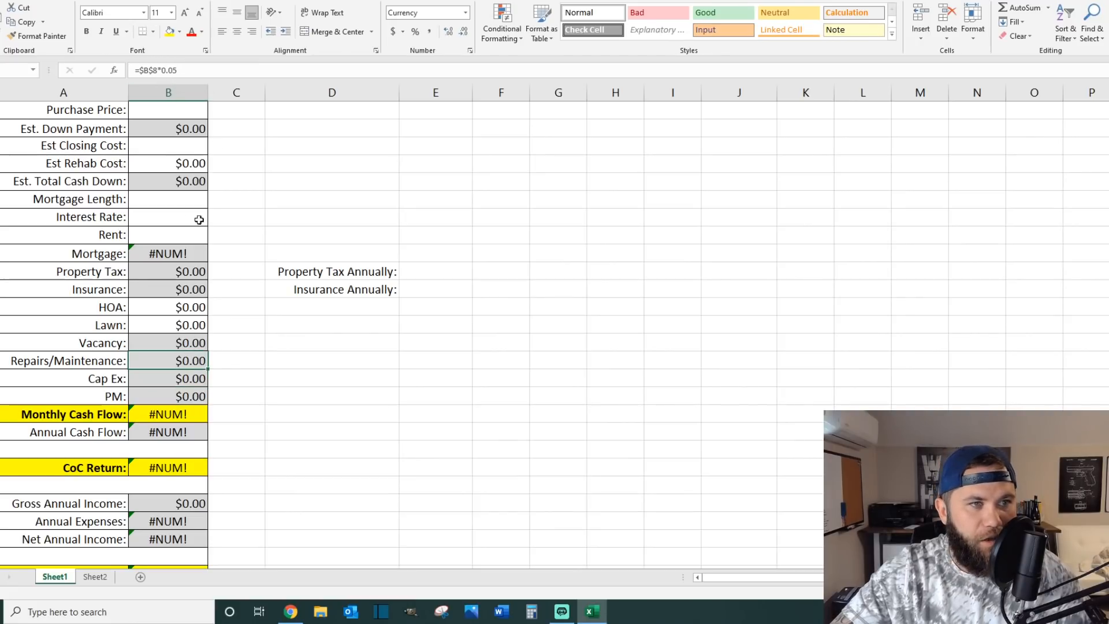
left_click(200, 392)
left_click_drag(178, 70, 139, 70)
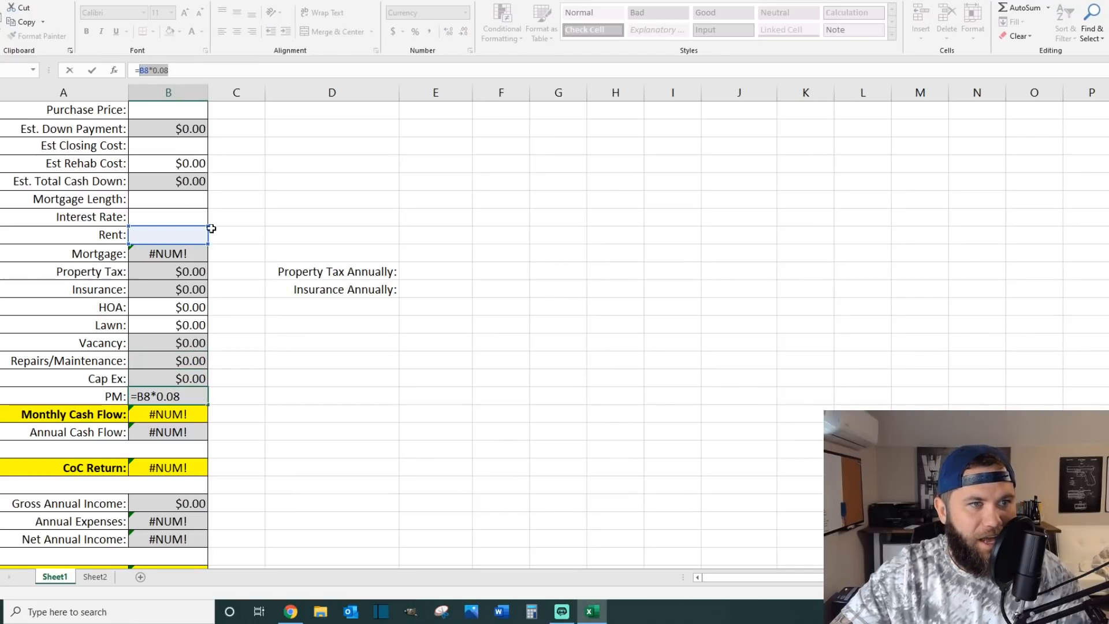
key("Escape")
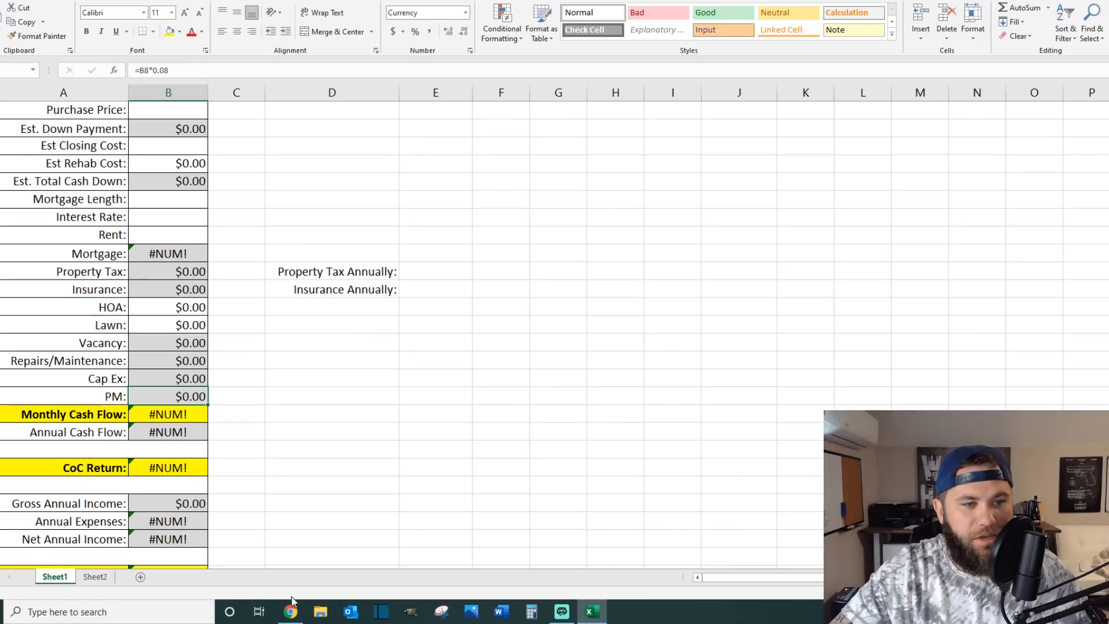
Step: Check the asking price on the Zillow listing and enter 110000 as the purchase price in the Excel calculator
mouse_move(288, 618)
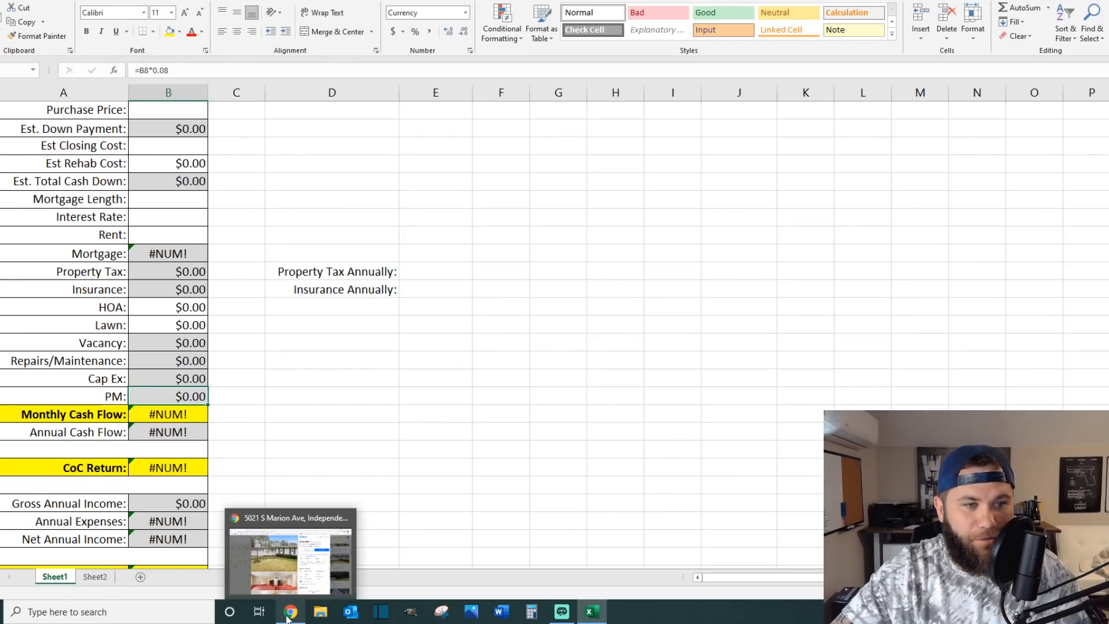
left_click(287, 615)
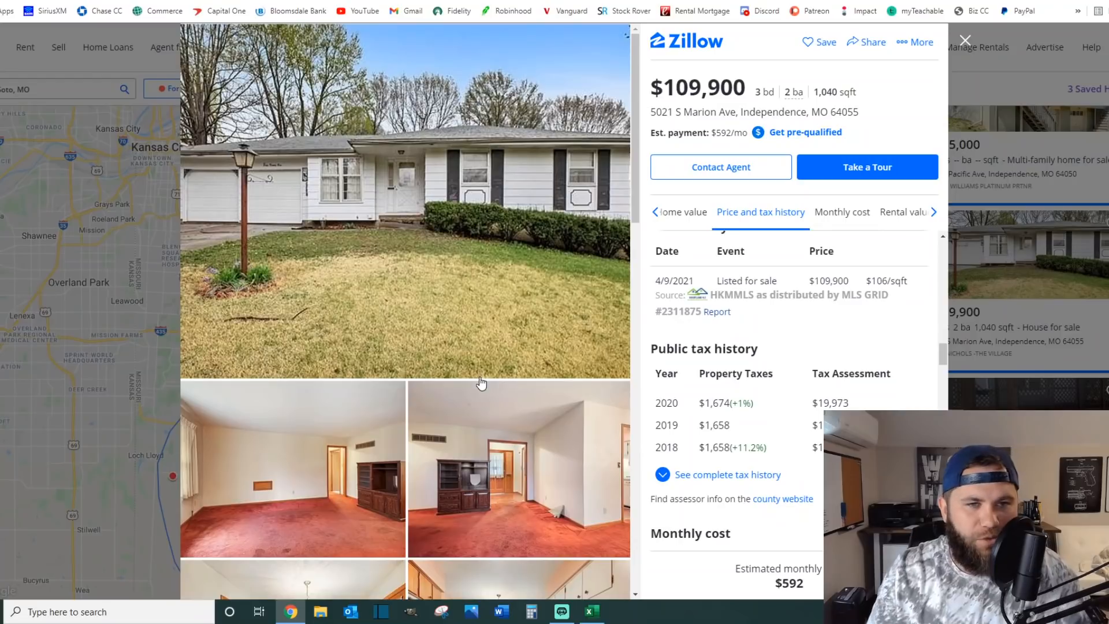
double_click(697, 87)
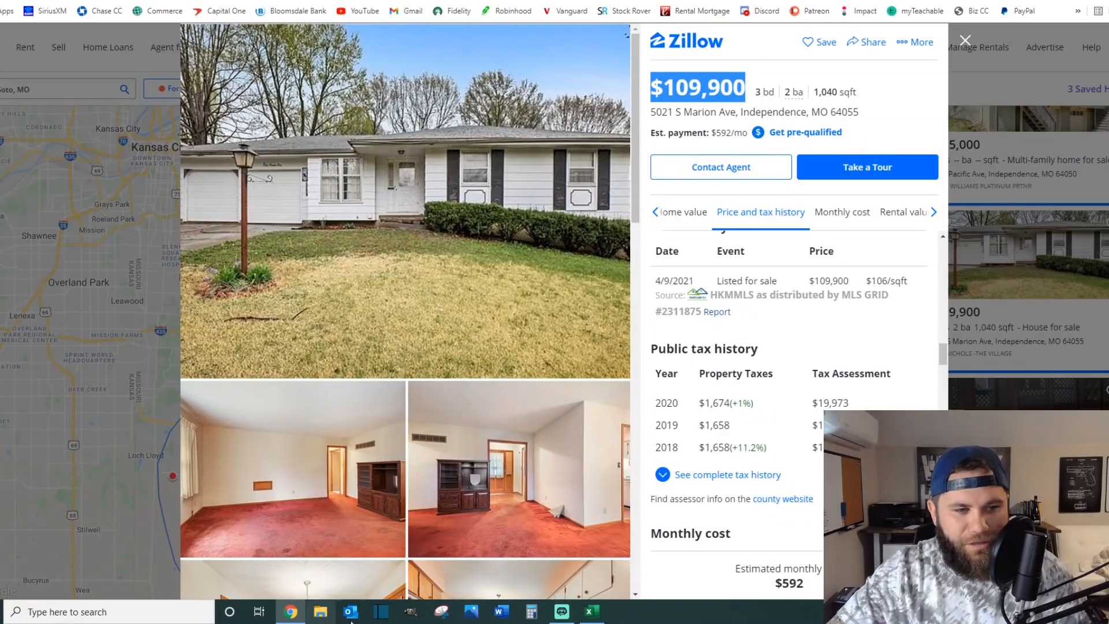
left_click(591, 611)
left_click(139, 111)
type("110000")
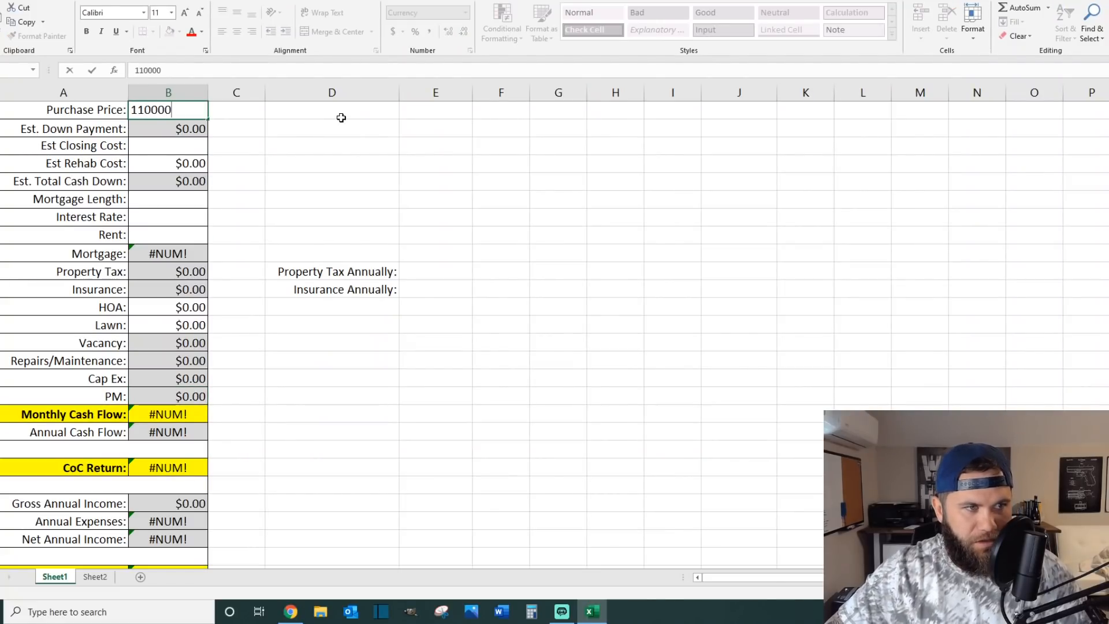
key("Return")
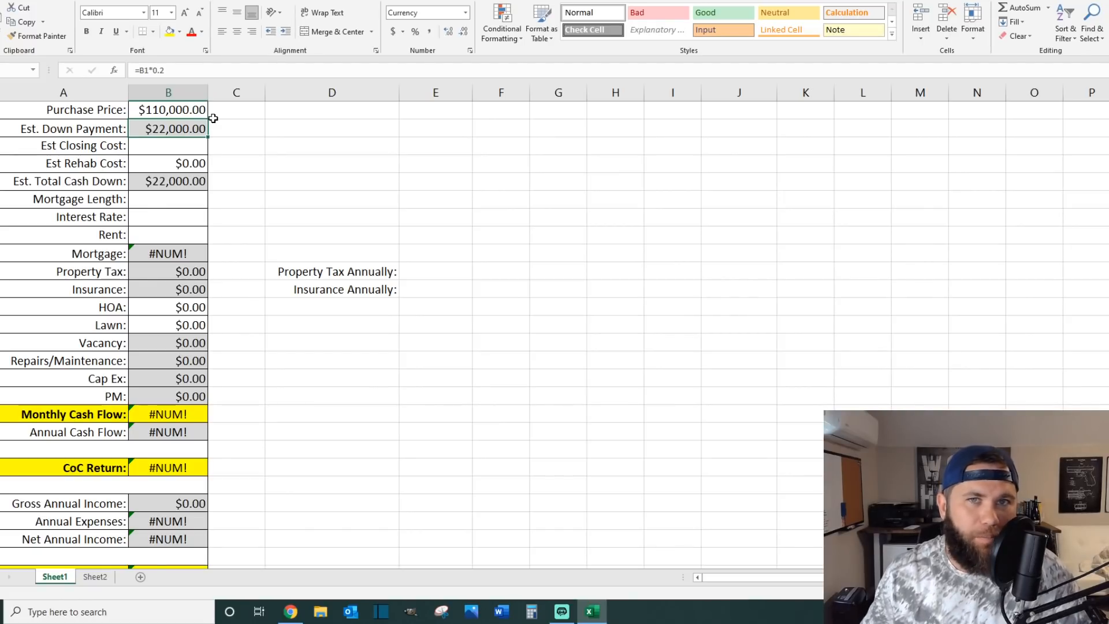
Step: Try a 25% down payment by changing the estimated down payment formula to =B1*0.25
left_click(159, 70)
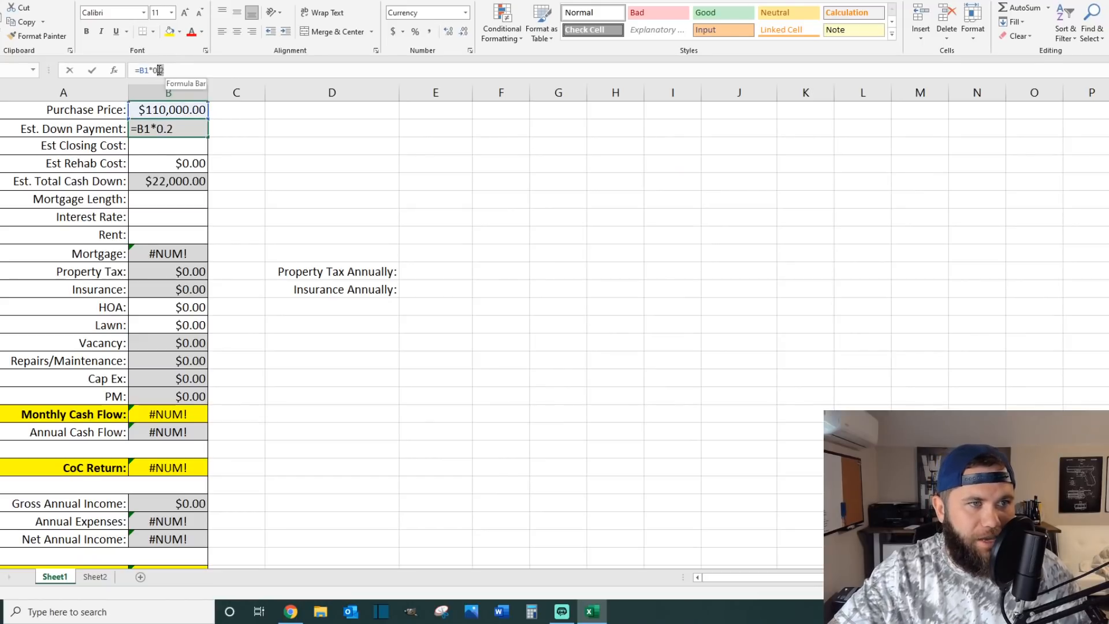
left_click(191, 130)
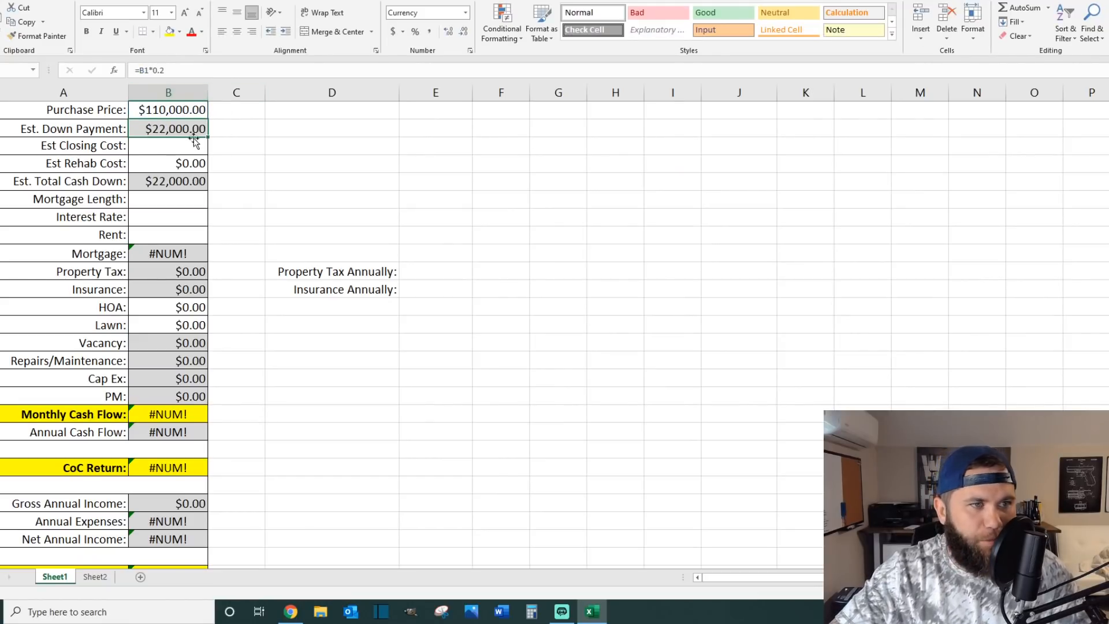
left_click(178, 70)
type("5")
key("Return")
Step: Restore the estimated down payment formula to =B1*0.2
left_click(175, 127)
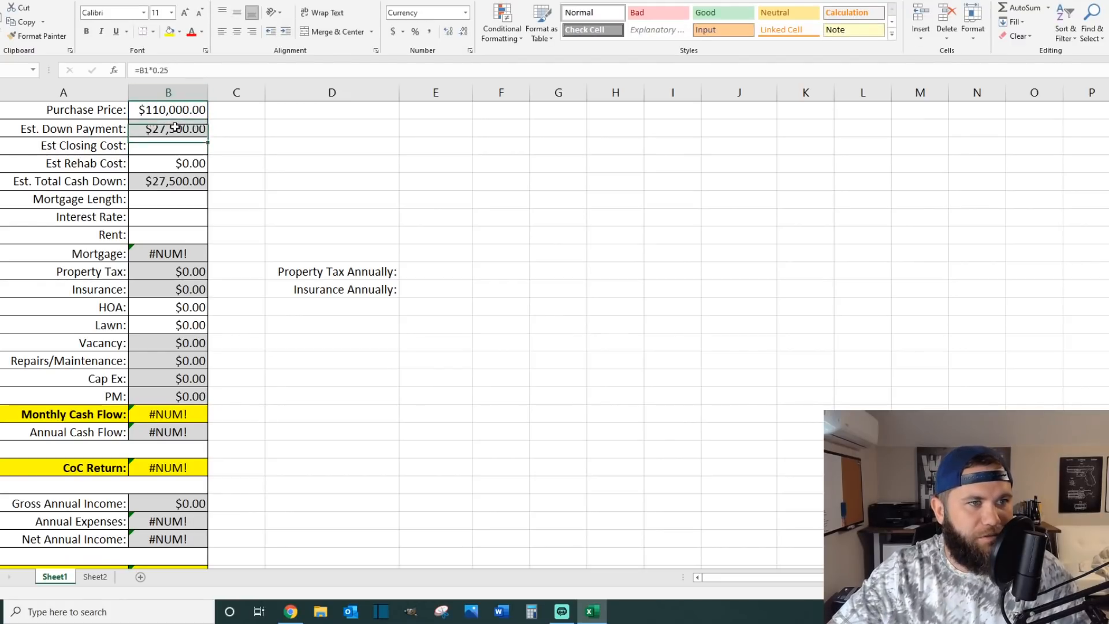
left_click(172, 70)
key("BackSpace")
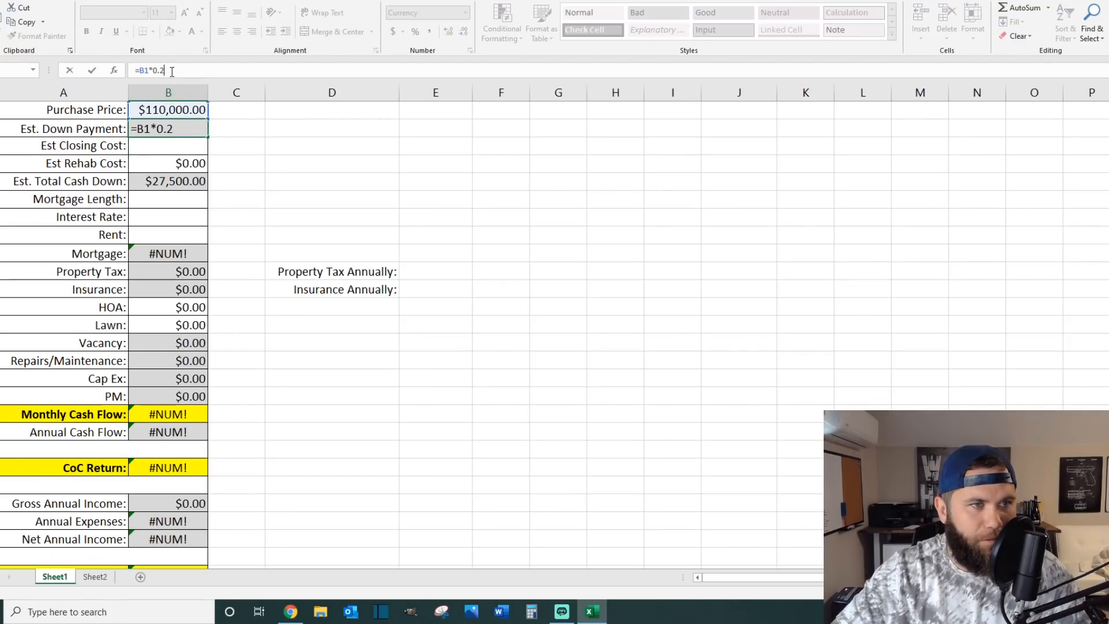
key("Return")
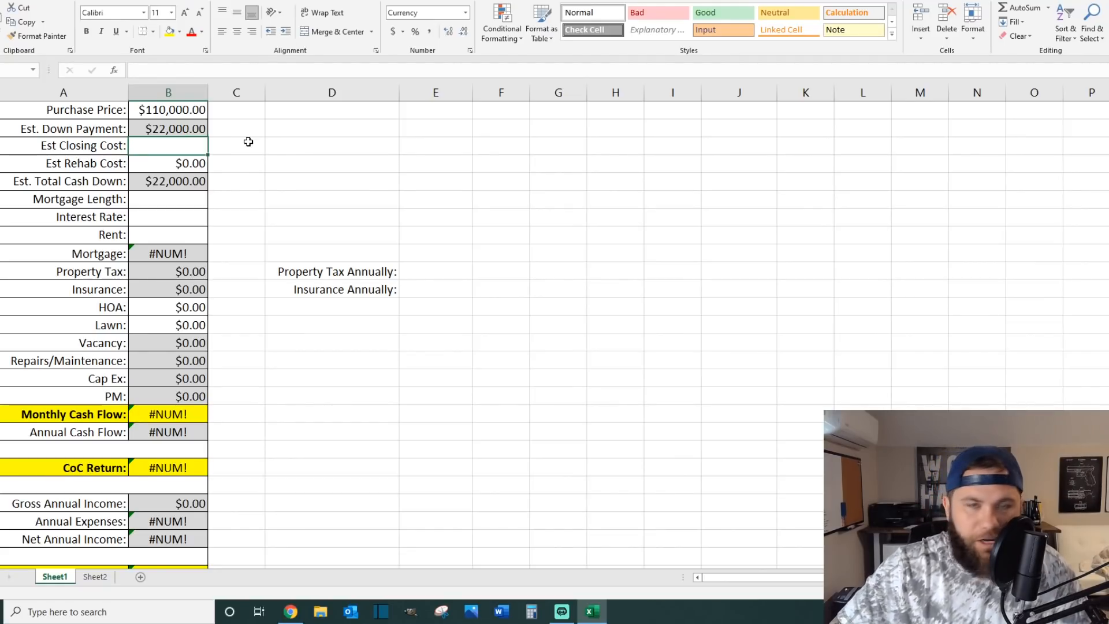
Step: Enter an estimated closing cost of 4500 and an estimated rehab cost of 5000
type("4500")
key("Return")
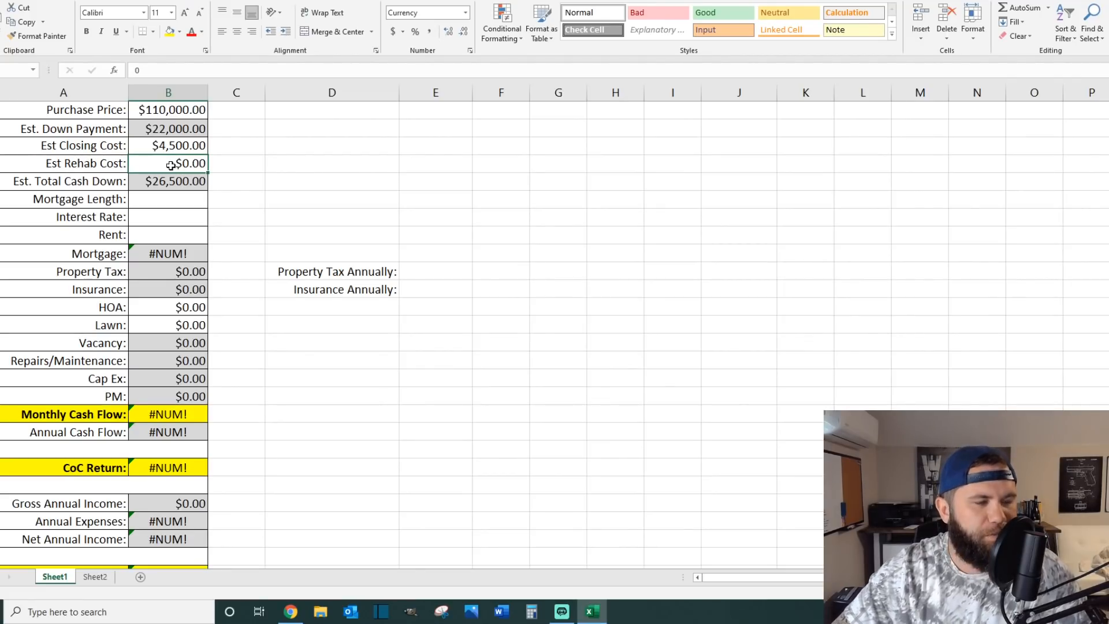
type("5000")
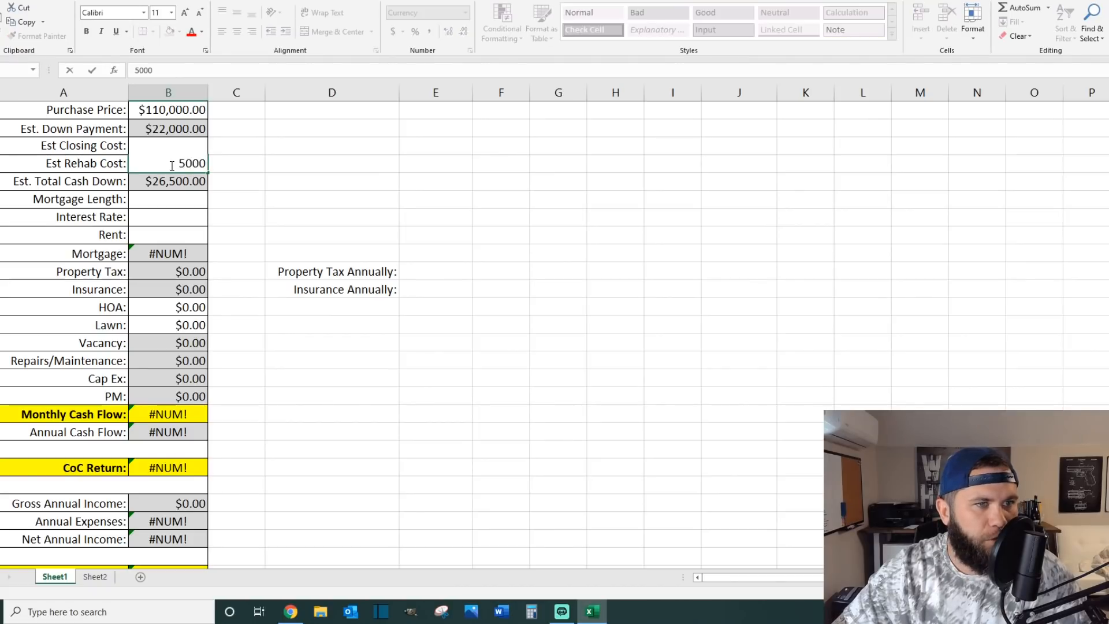
key("Return")
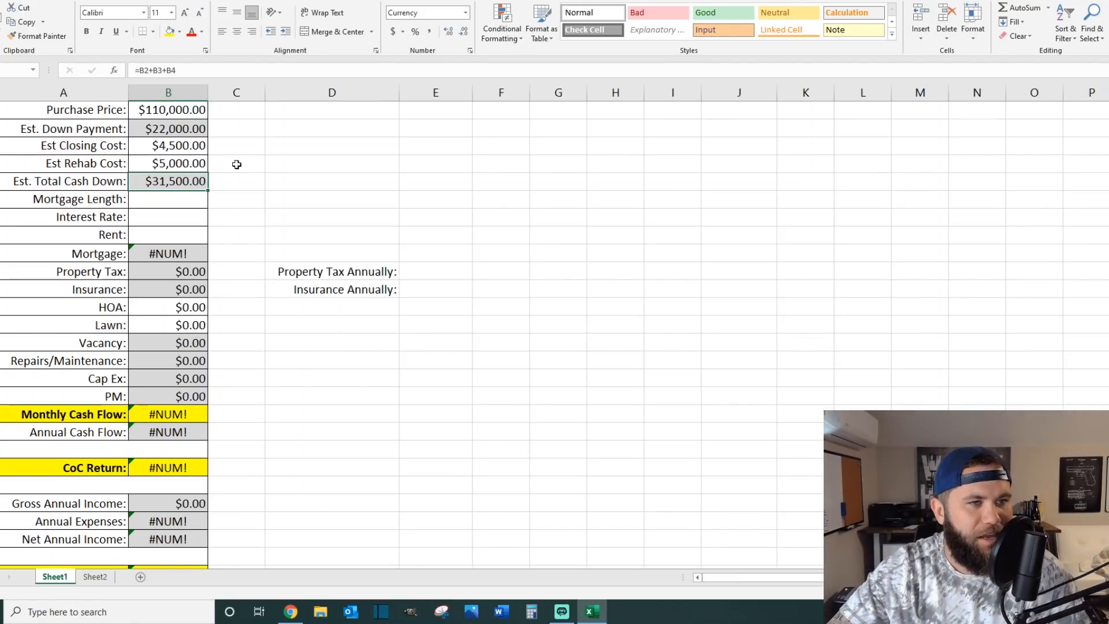
Step: Enter a mortgage length of 30 and an interest rate of 4% in the calculator
left_click(179, 202)
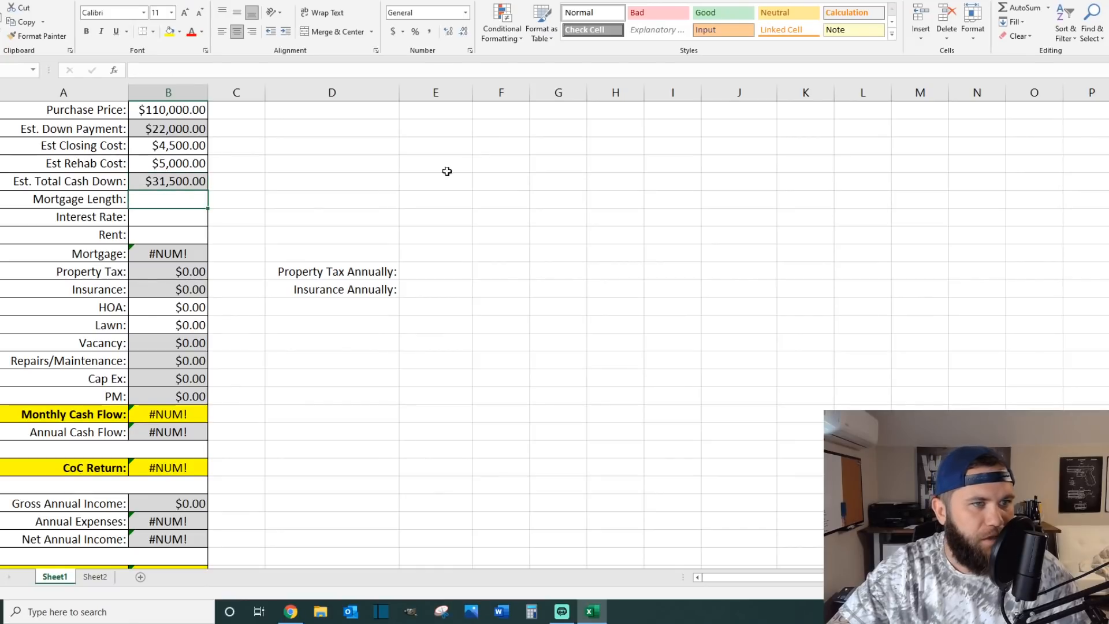
type("30")
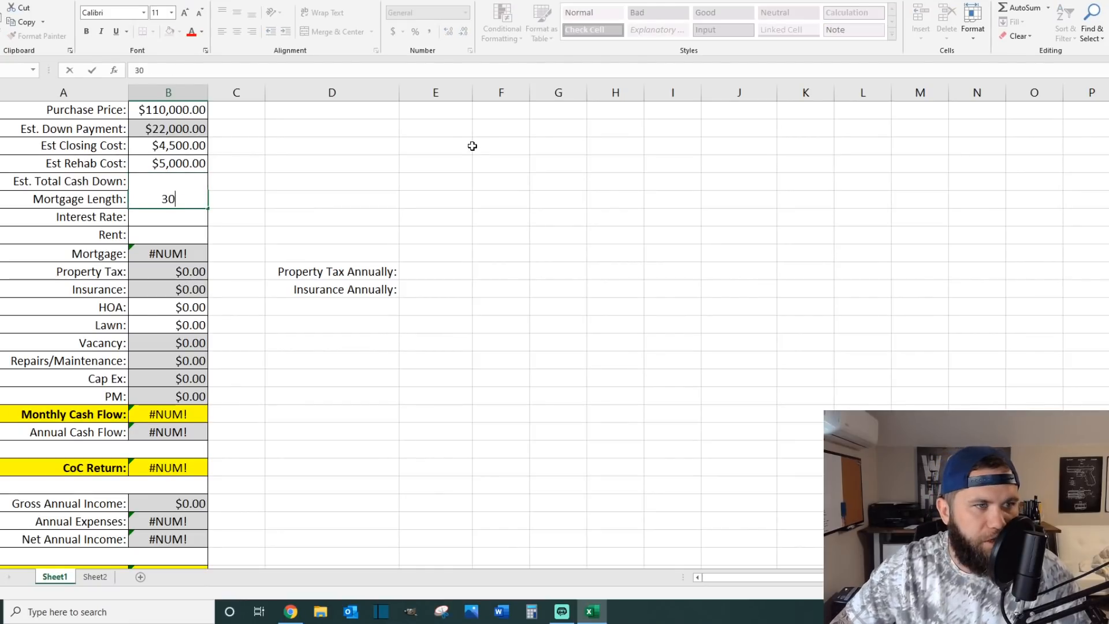
key("Return")
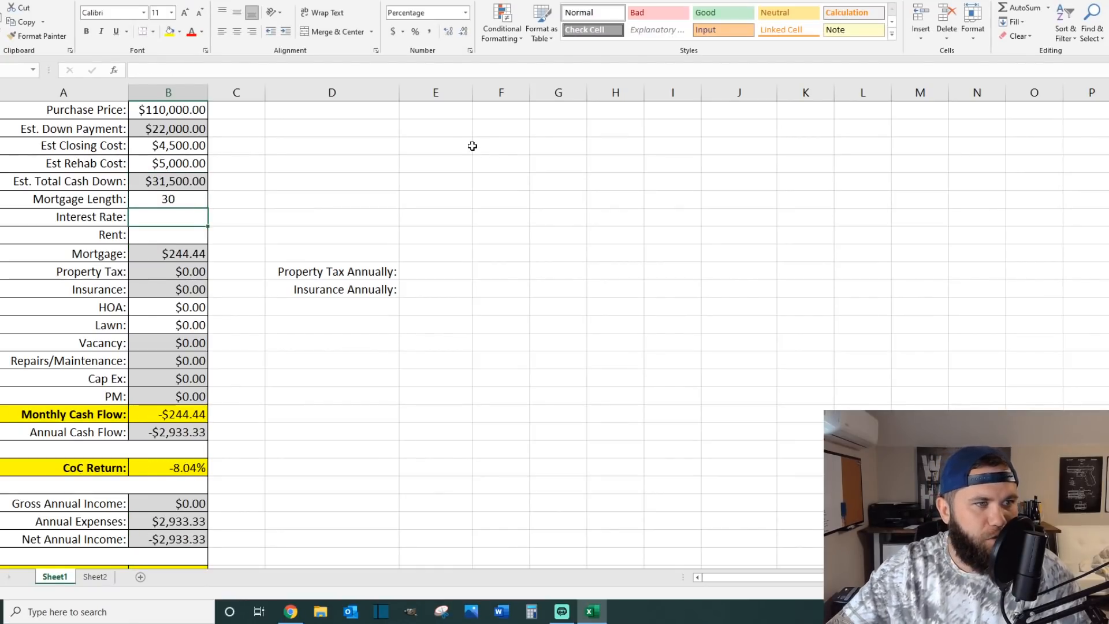
type("4")
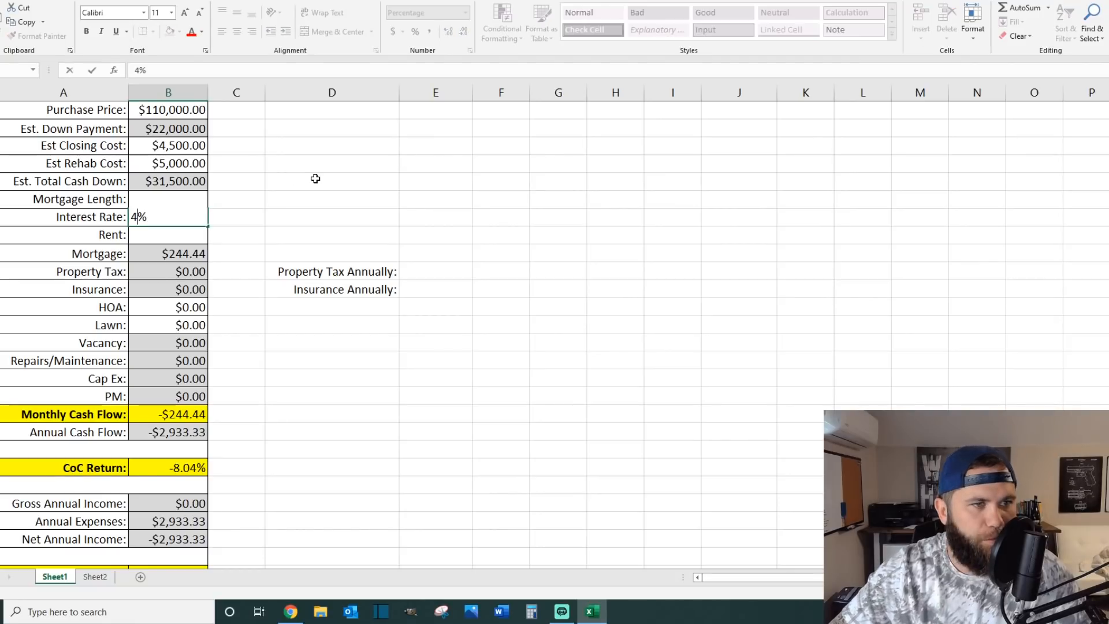
key("Return")
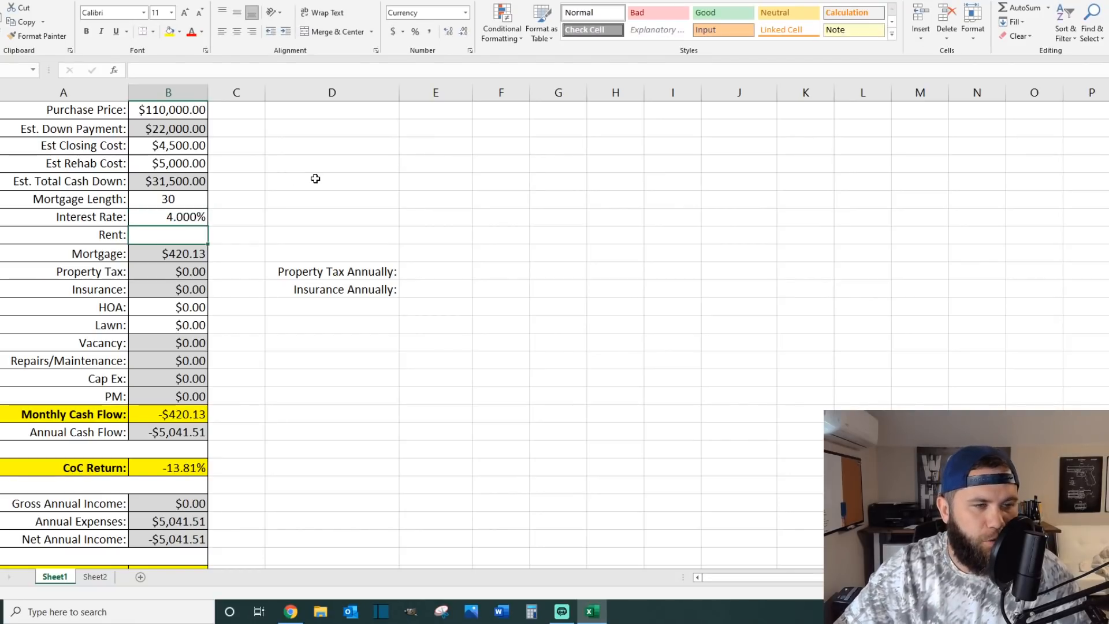
Step: Consult the Zillow listing and enter 1000 as the rent in the Excel calculator
left_click(291, 611)
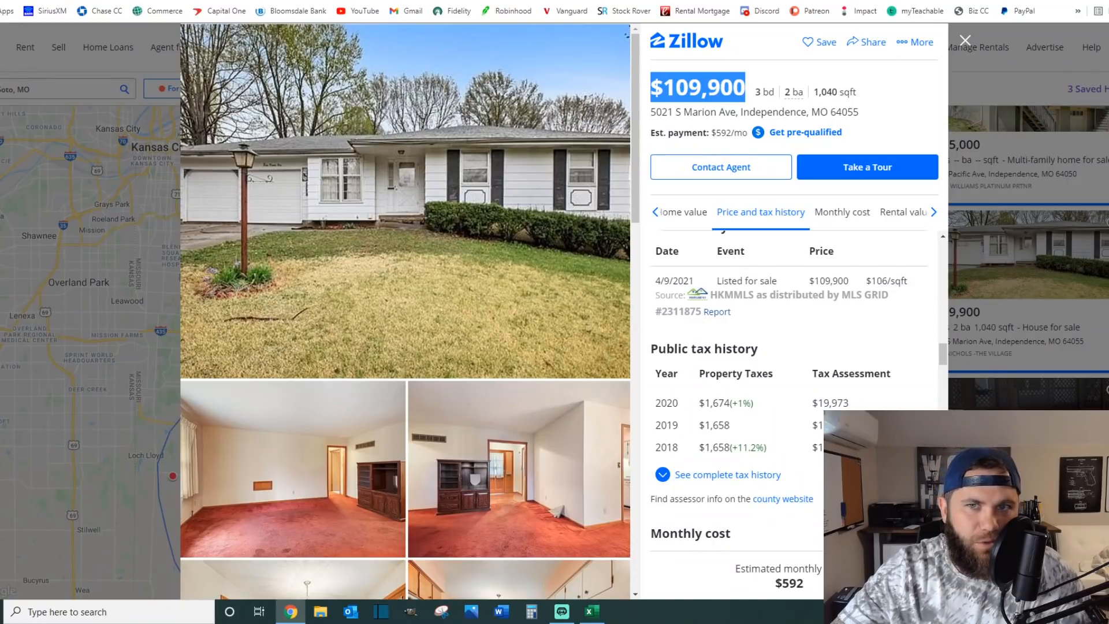
key("alt+Tab")
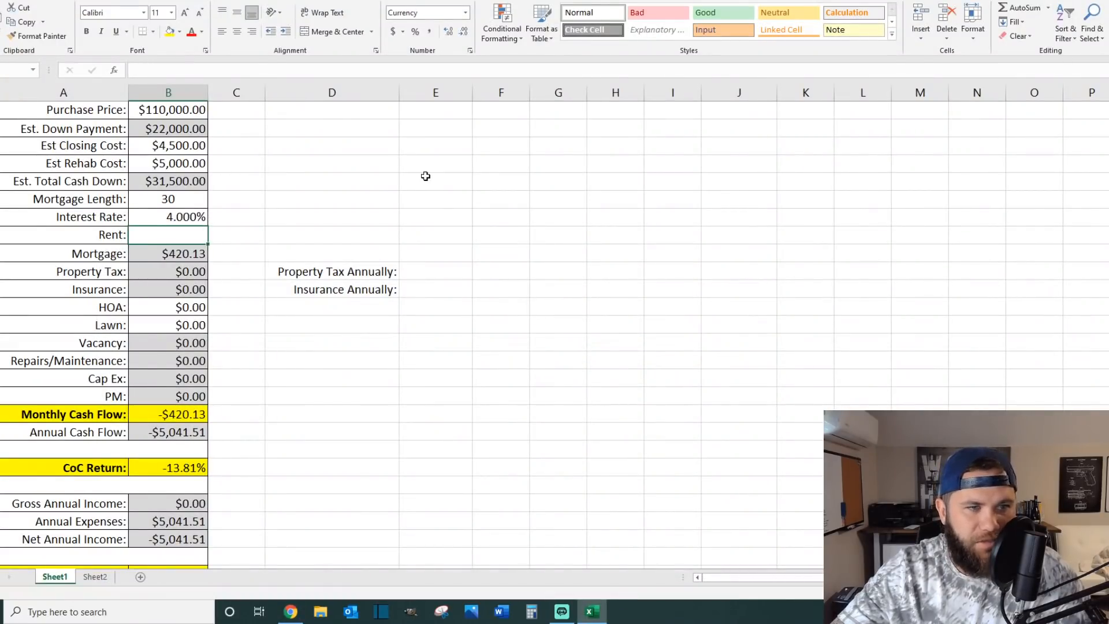
type("1000")
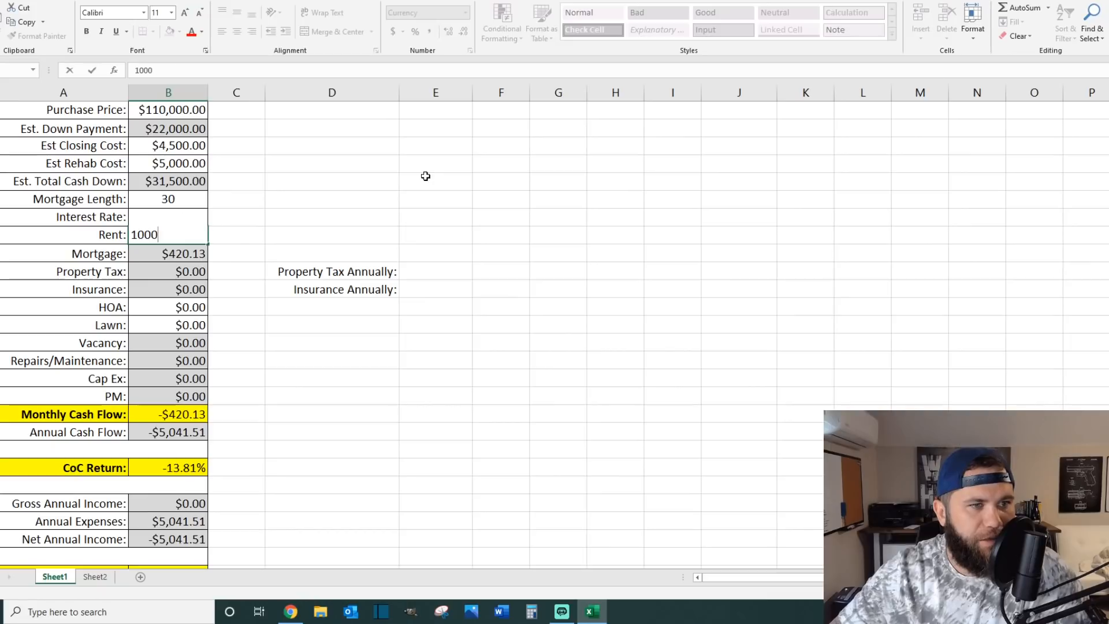
key("Return")
left_click(350, 201)
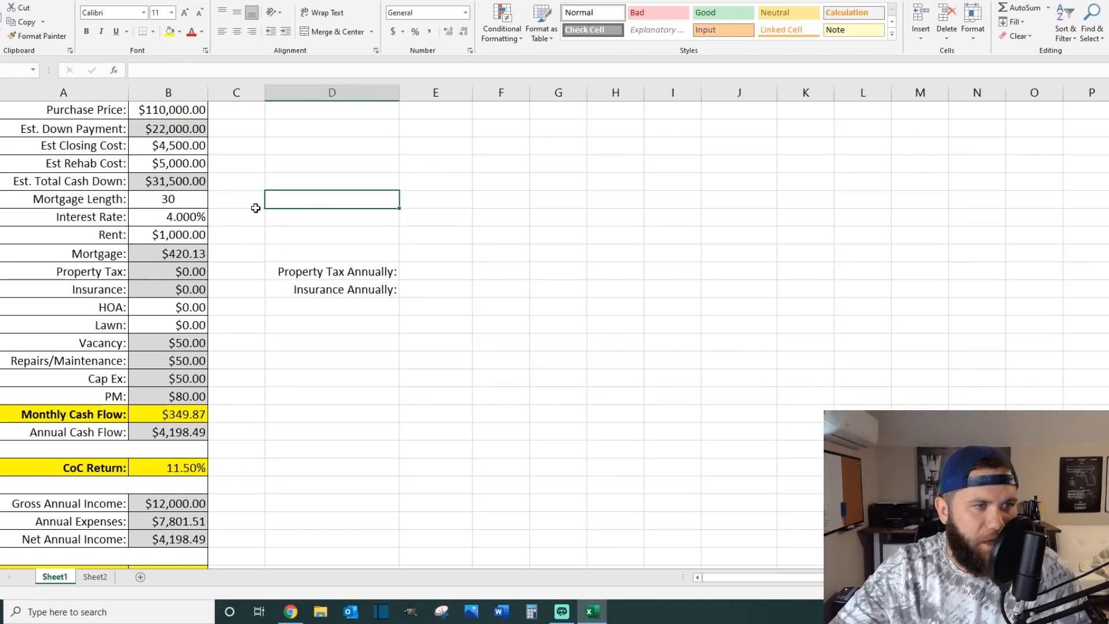
Step: Examine the estimated total cash down formula and the down payment, closing cost and rehab cost cells that feed it
left_click(72, 185)
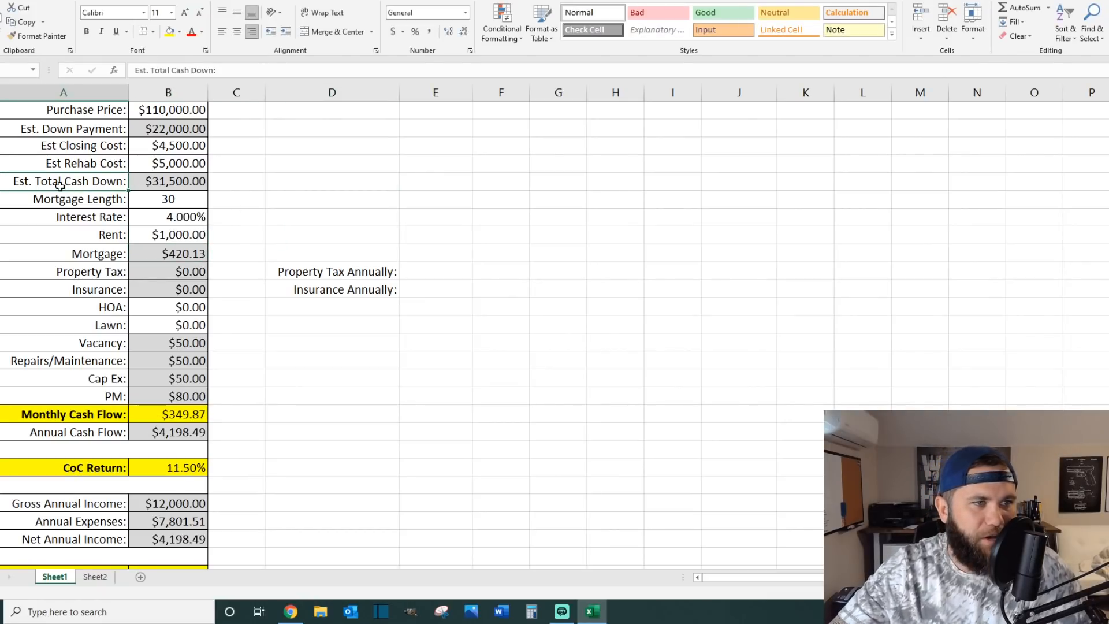
double_click(152, 184)
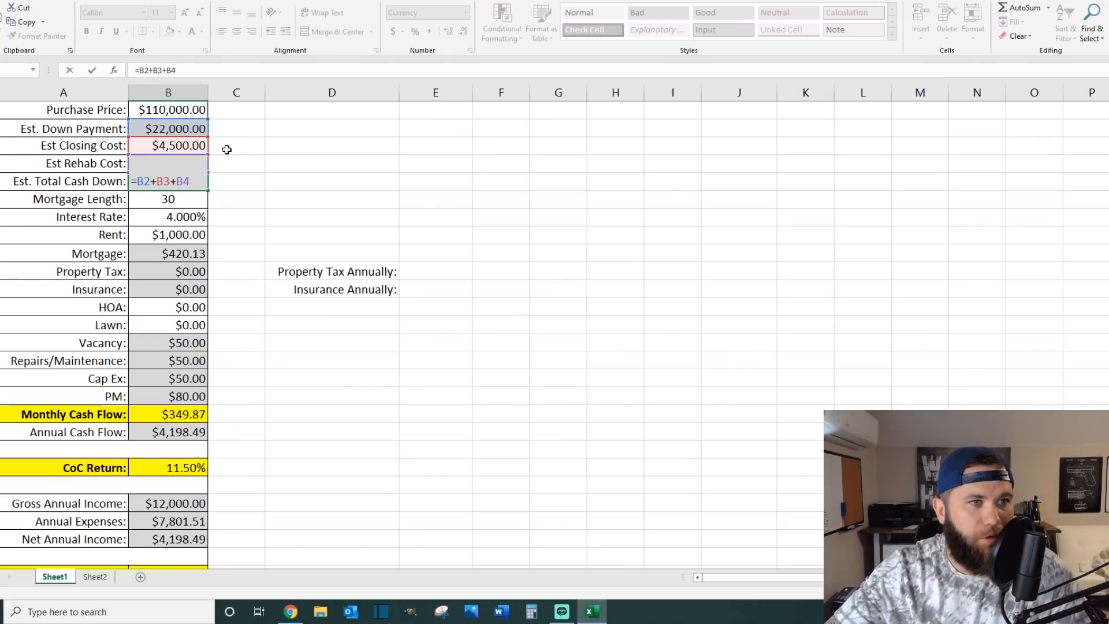
key("Escape")
left_click(190, 131)
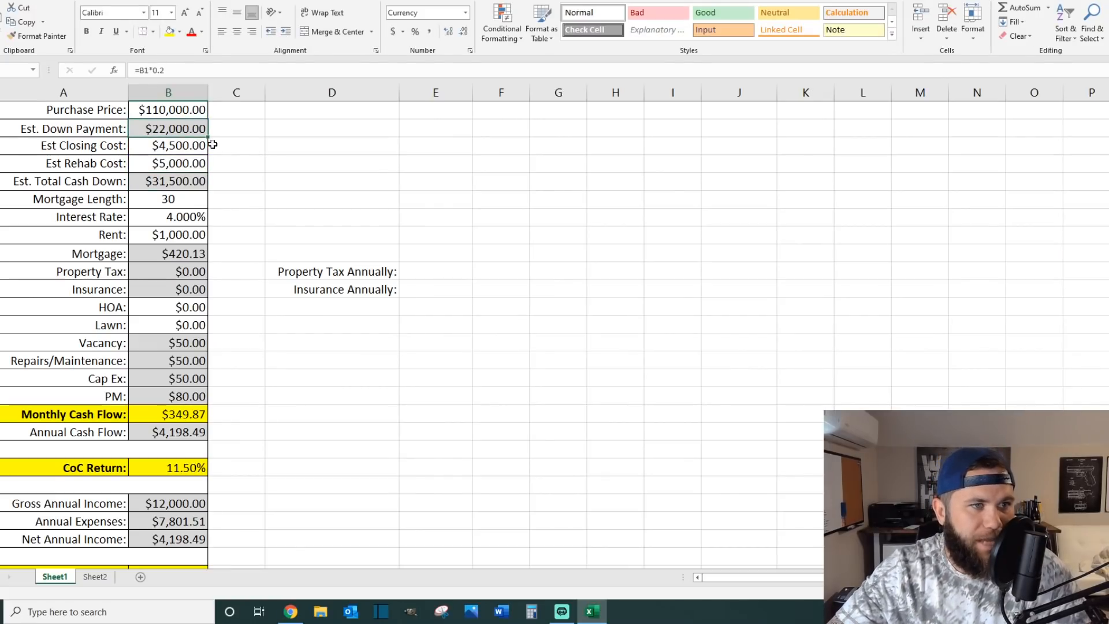
left_click(179, 148)
left_click(182, 167)
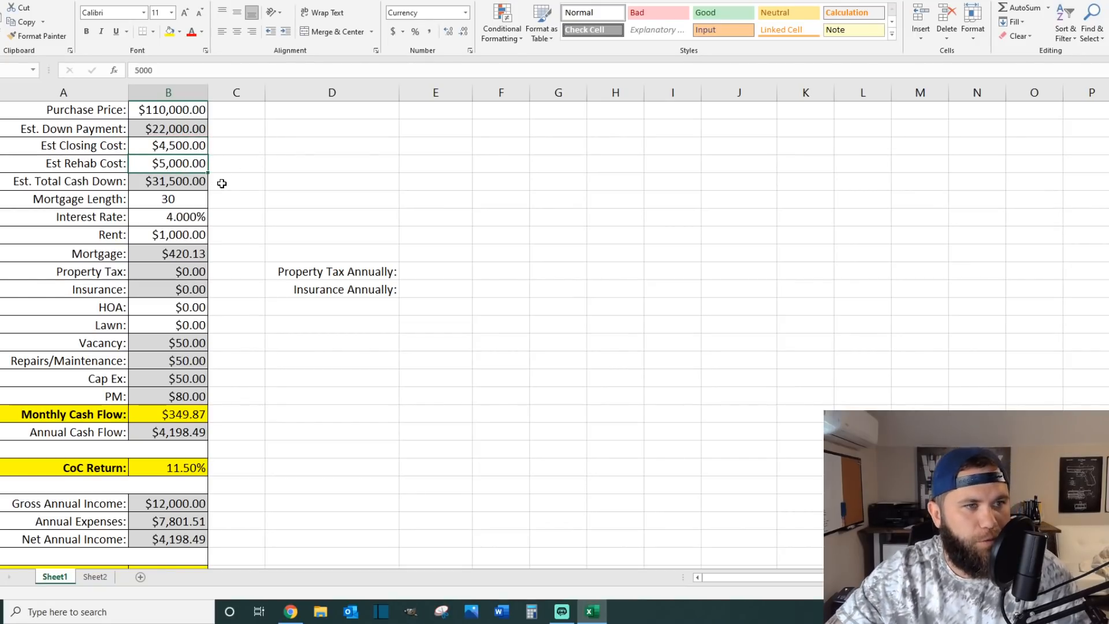
left_click(198, 181)
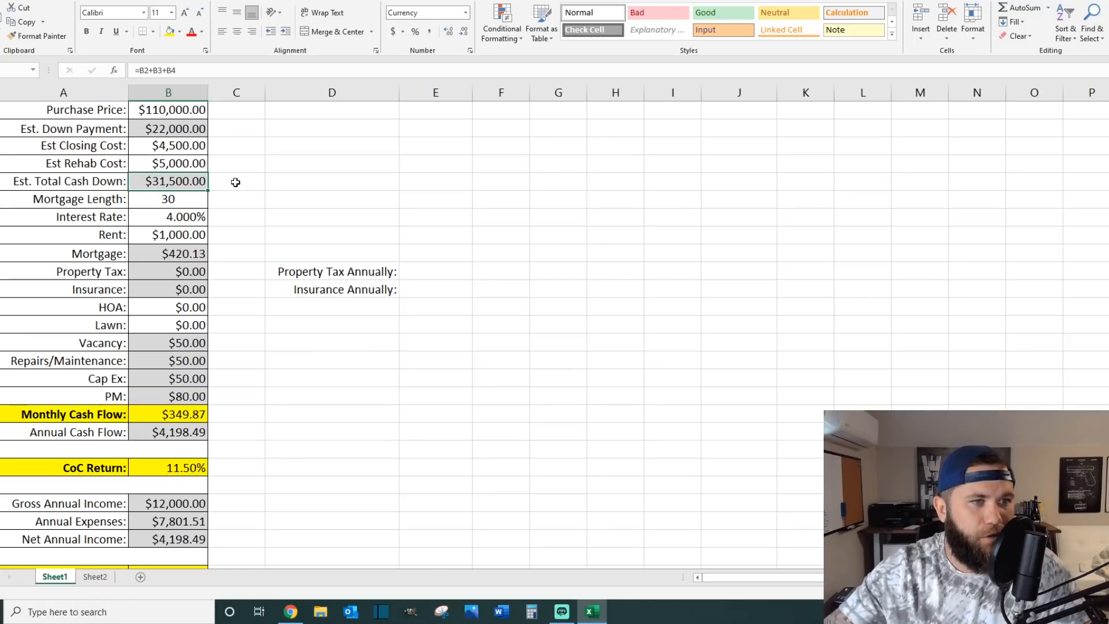
Step: Examine the mortgage payment formula along with the purchase price, mortgage length and interest rate cells it relies on
left_click(197, 254)
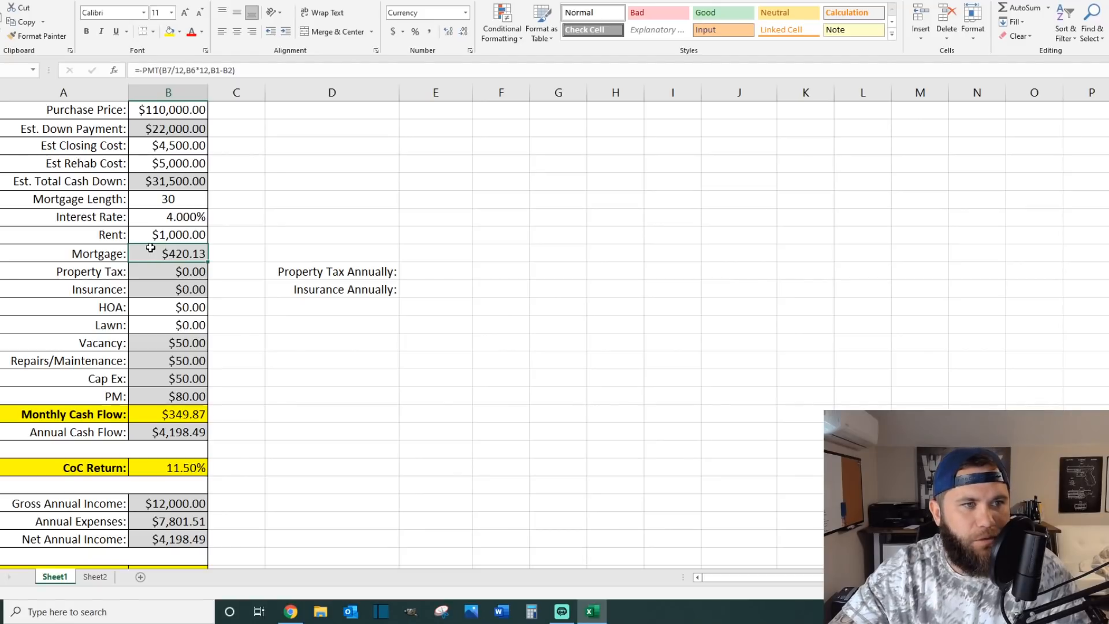
left_click(153, 113)
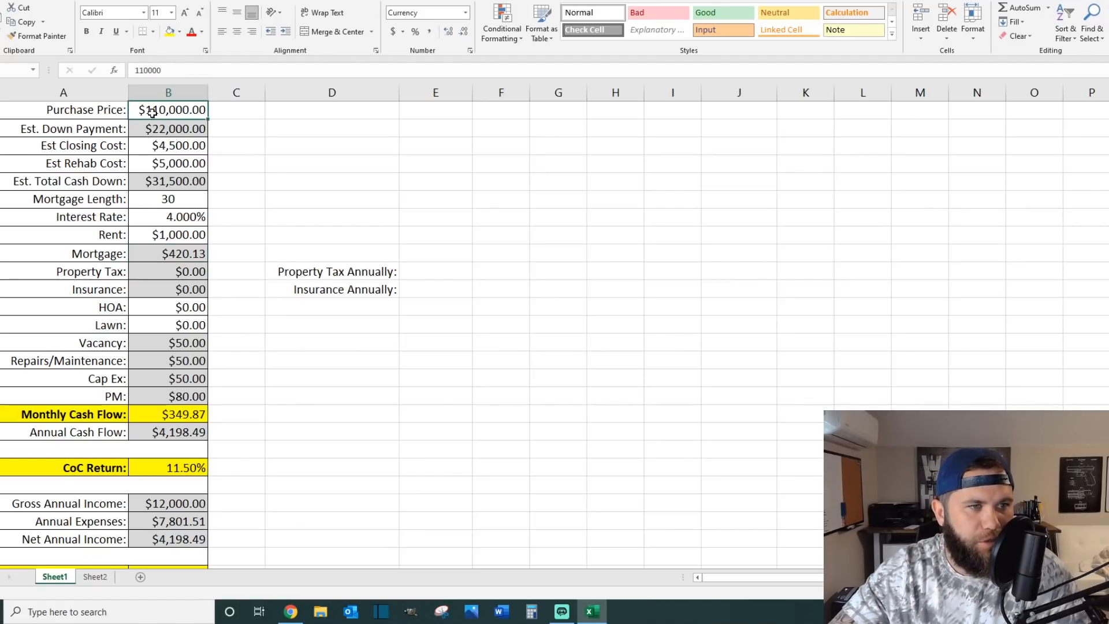
left_click(148, 203)
left_click(155, 219)
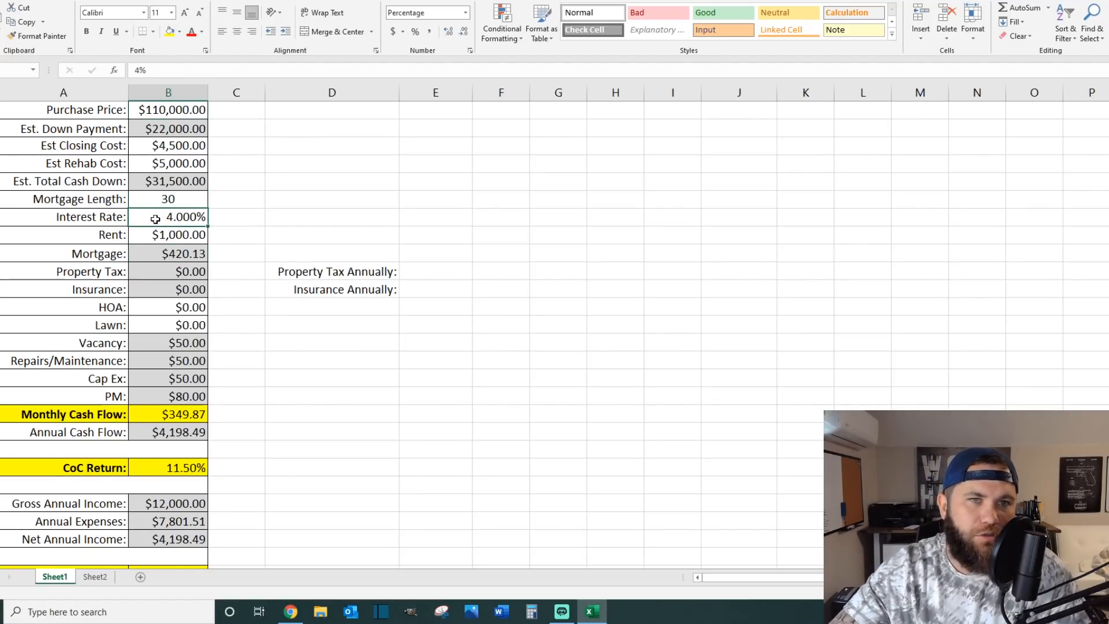
left_click(153, 253)
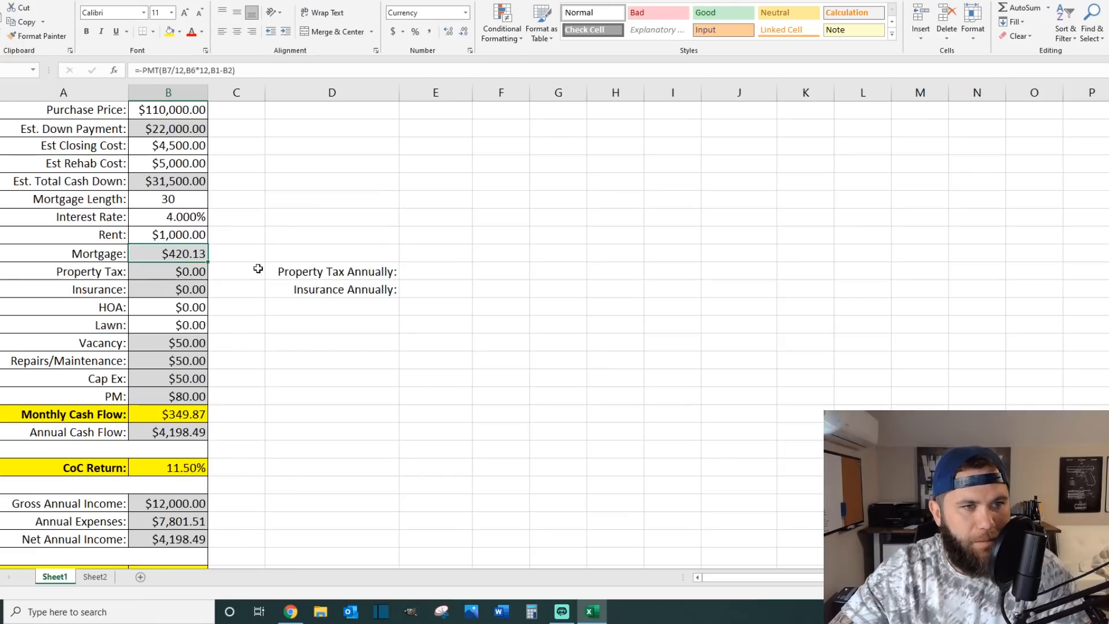
Step: Look up the latest property taxes in the Zillow tax history and enter 1700 as the annual property tax in Excel
left_click(153, 275)
left_click(156, 291)
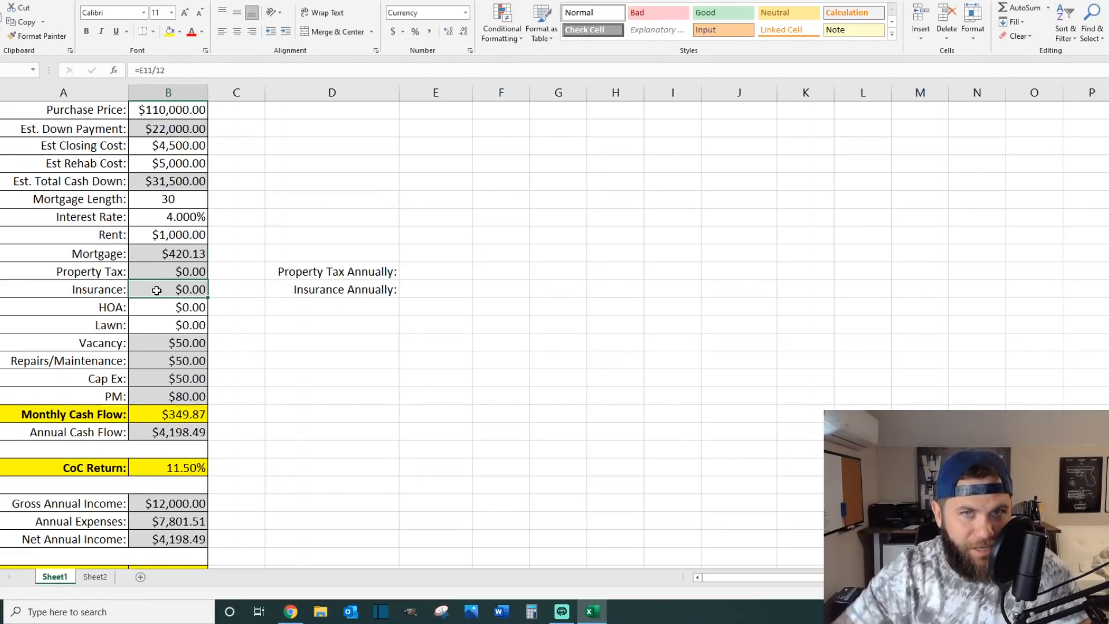
left_click(464, 271)
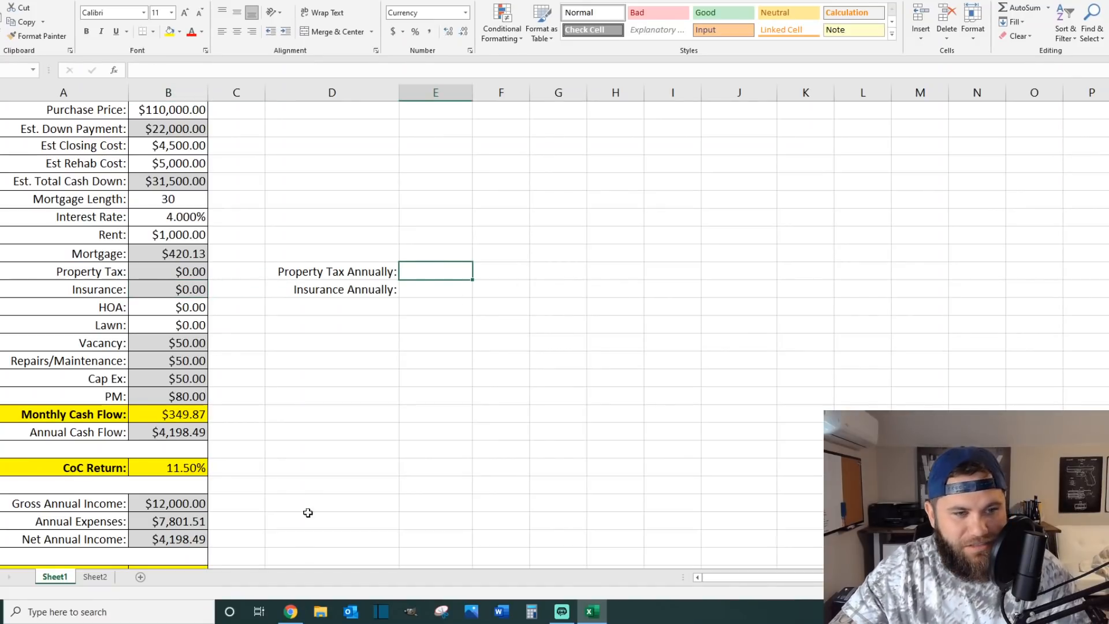
left_click(290, 611)
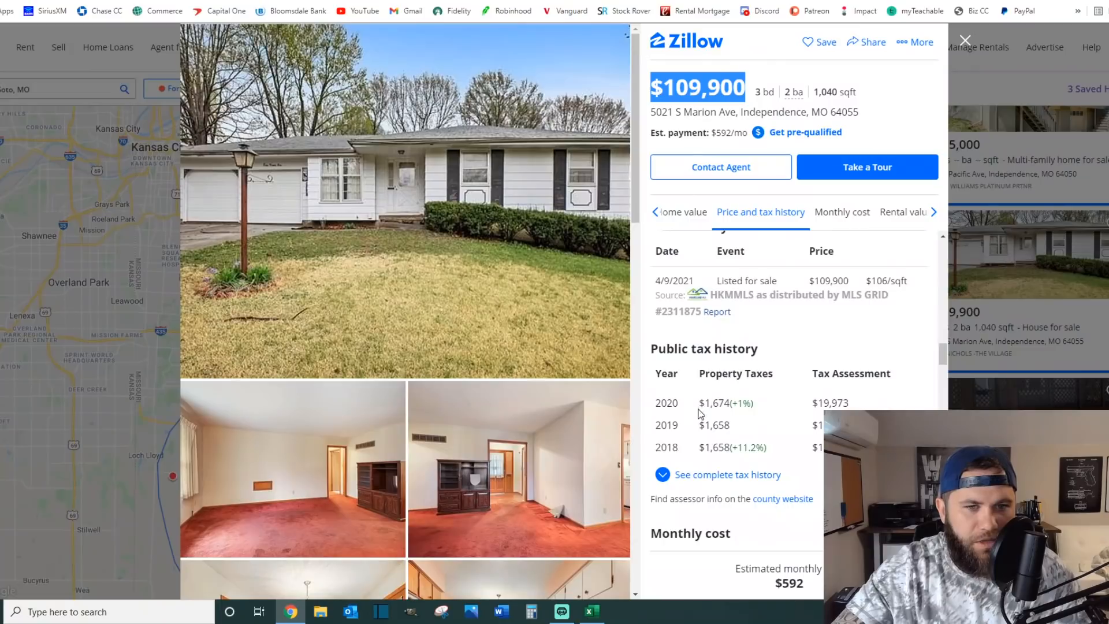
left_click(1089, 1)
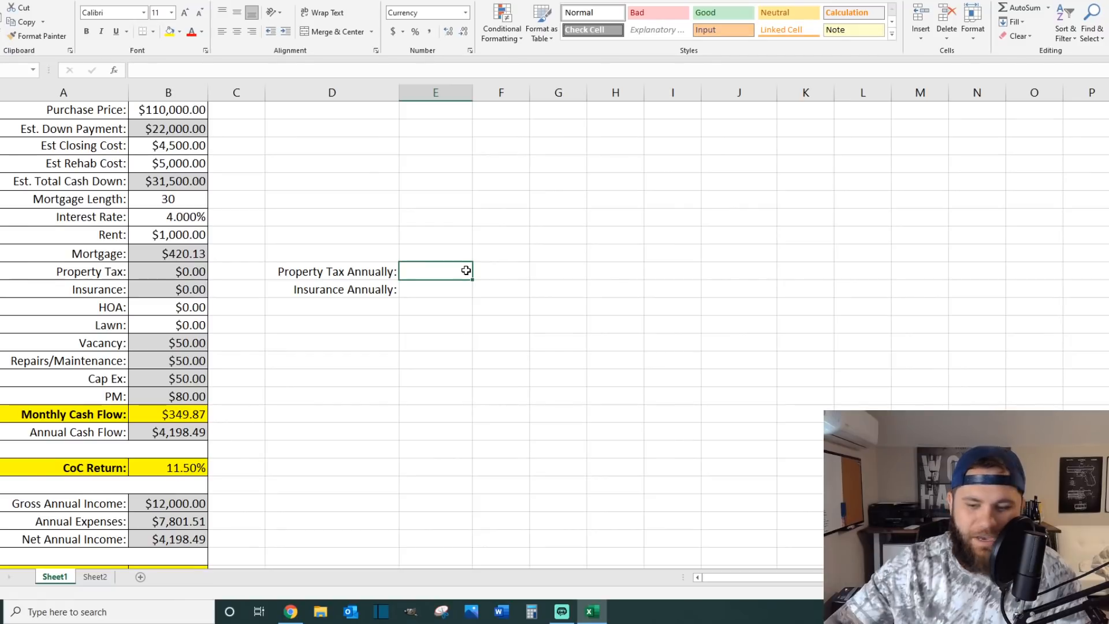
type("1700")
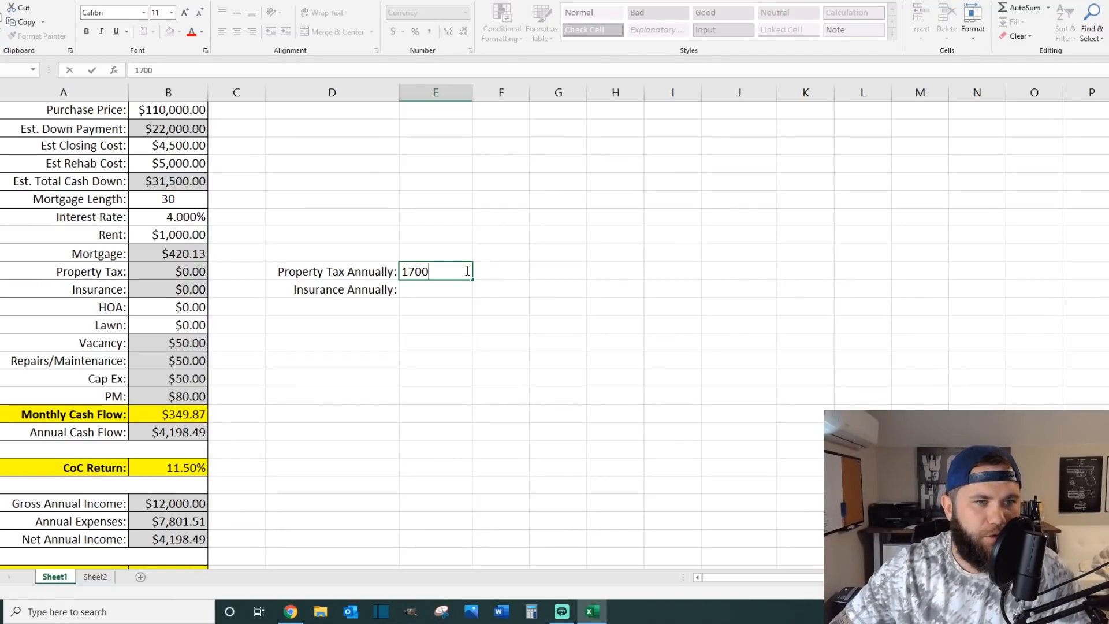
key("Return")
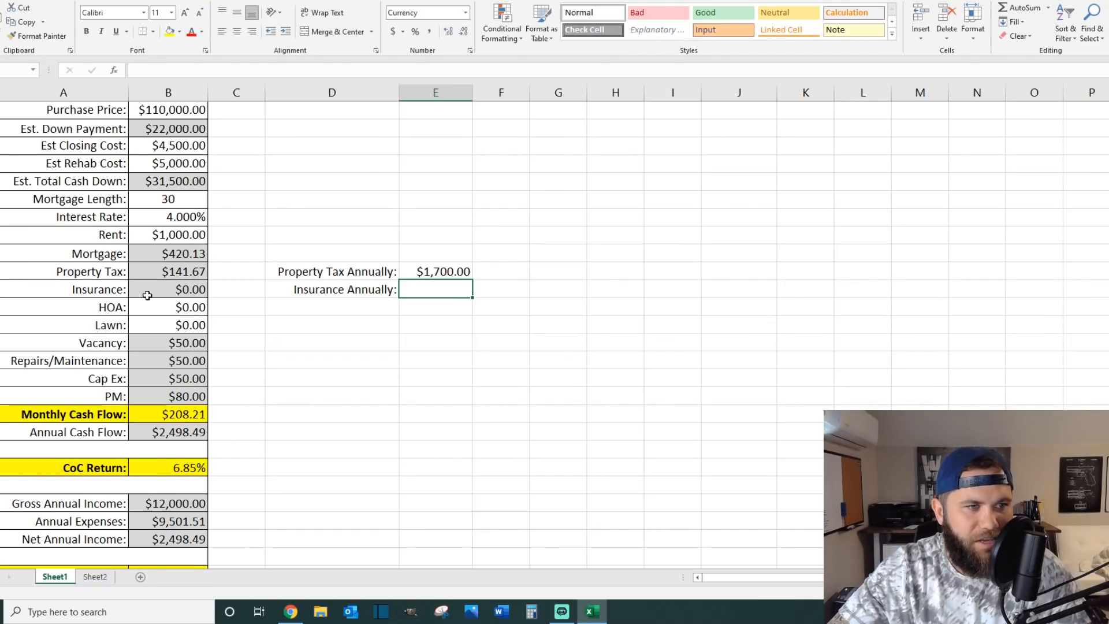
Step: Consult the Zillow listing again and enter 1000 as the annual insurance in the Excel calculator
mouse_move(290, 617)
left_click(291, 615)
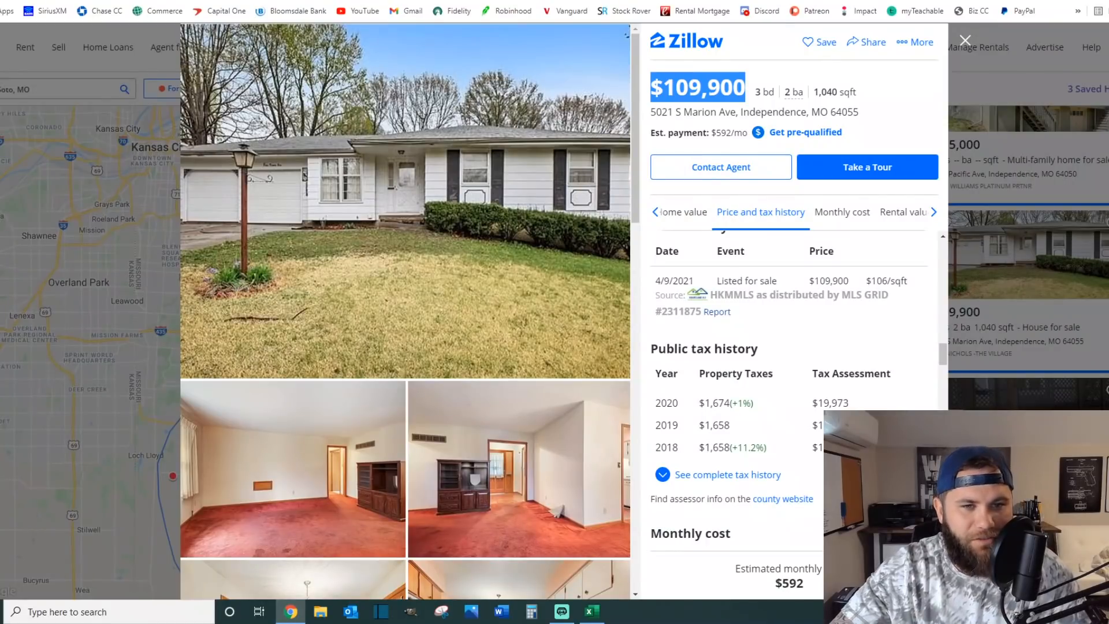
key("alt+Tab")
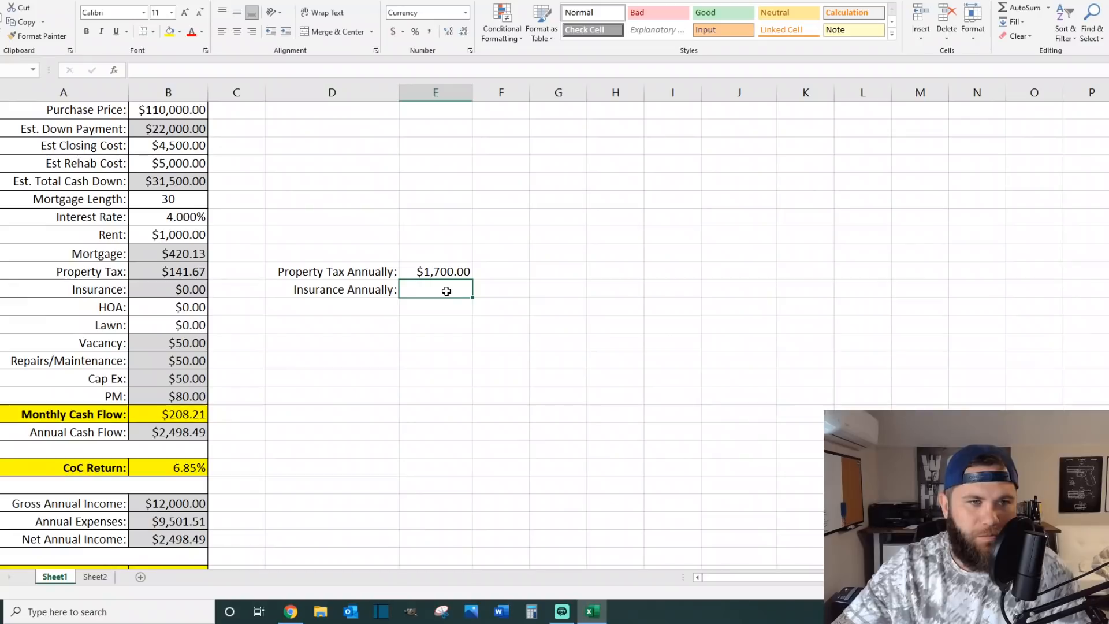
type("1000")
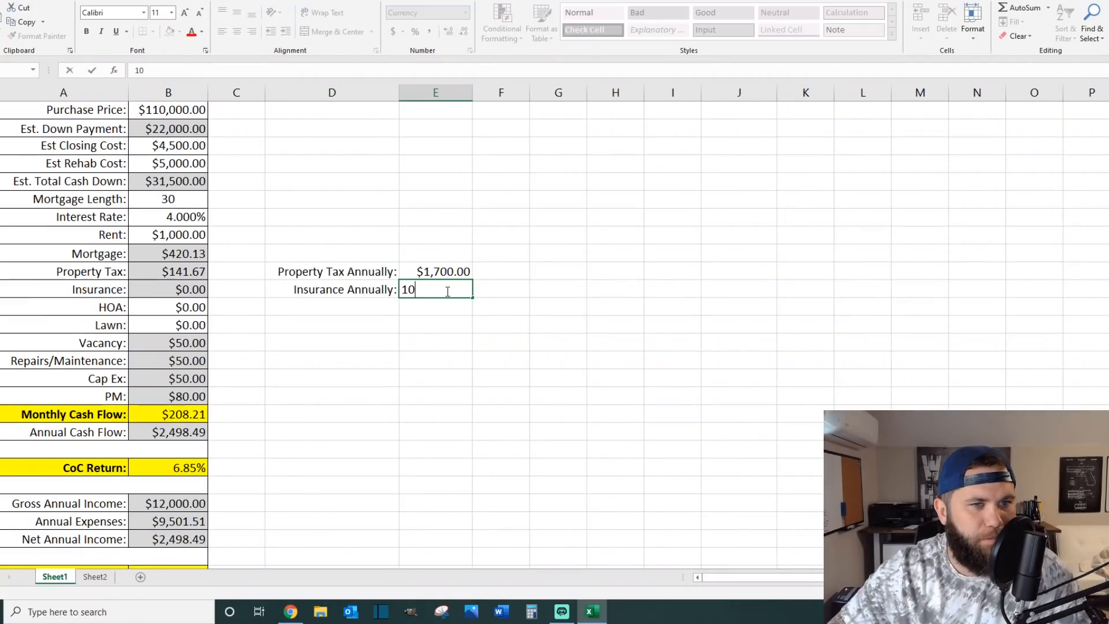
key("Return")
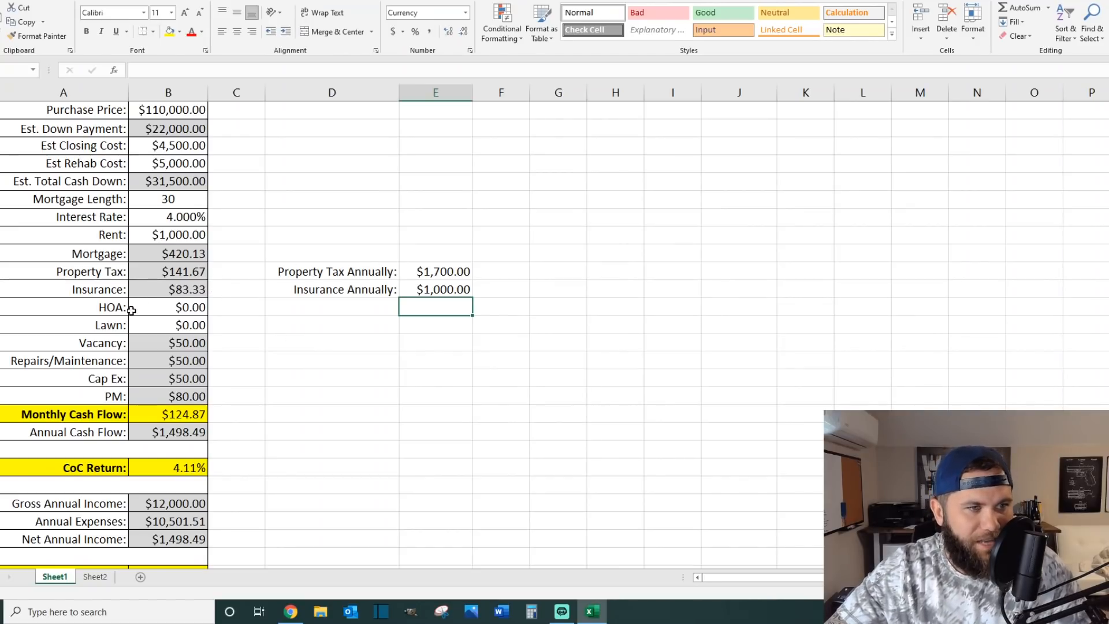
Step: Review the HOA, lawn, vacancy, repairs/maintenance and cap ex cells in the monthly expenses
left_click(177, 308)
left_click(171, 324)
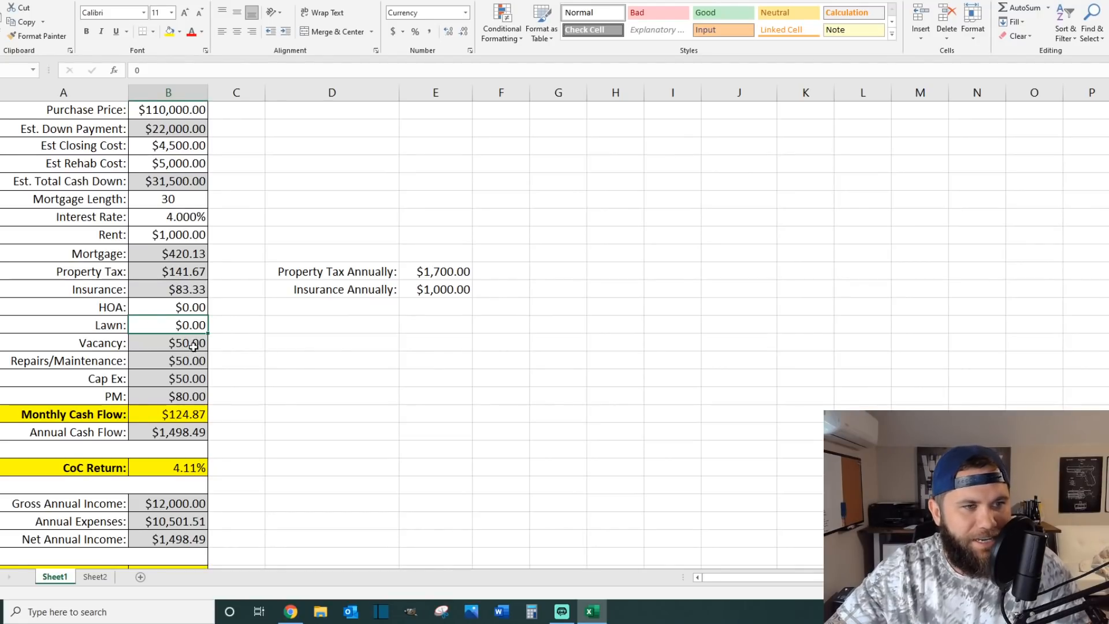
left_click(145, 343)
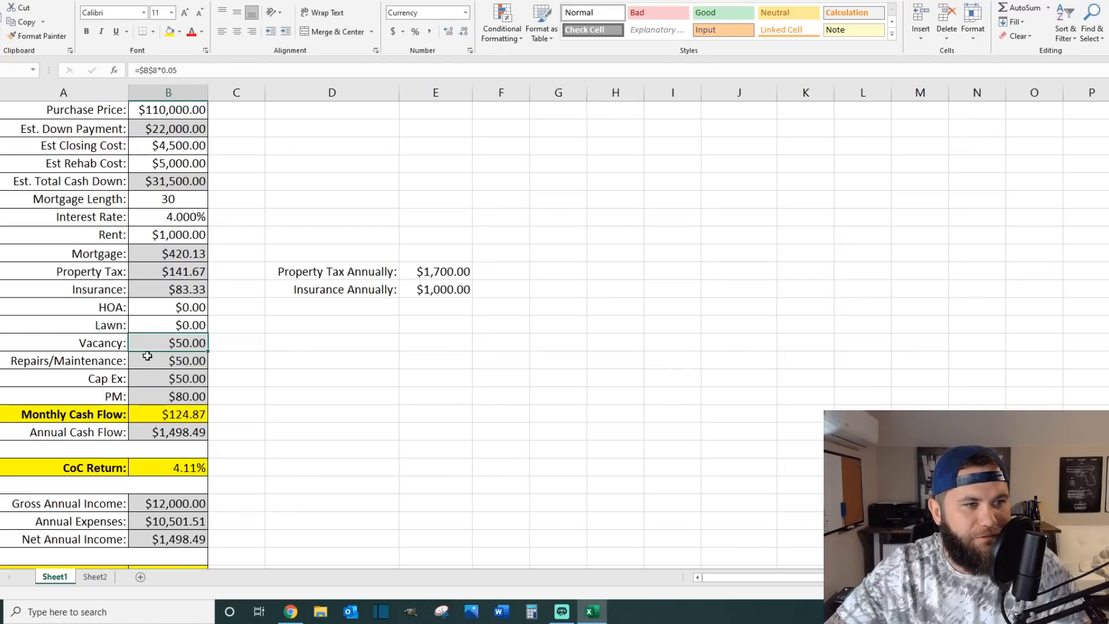
left_click(145, 362)
left_click(151, 376)
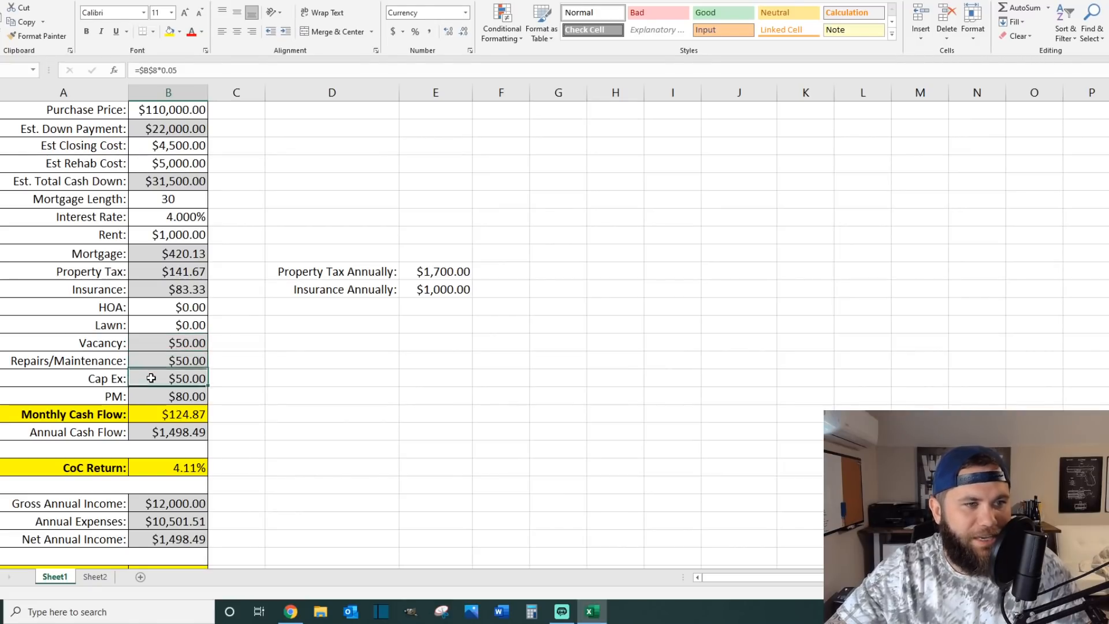
Step: Examine how the vacancy, repairs/maintenance and cap ex formulas are calculated from the rent
left_click(165, 343)
left_click_drag(163, 363, 161, 381)
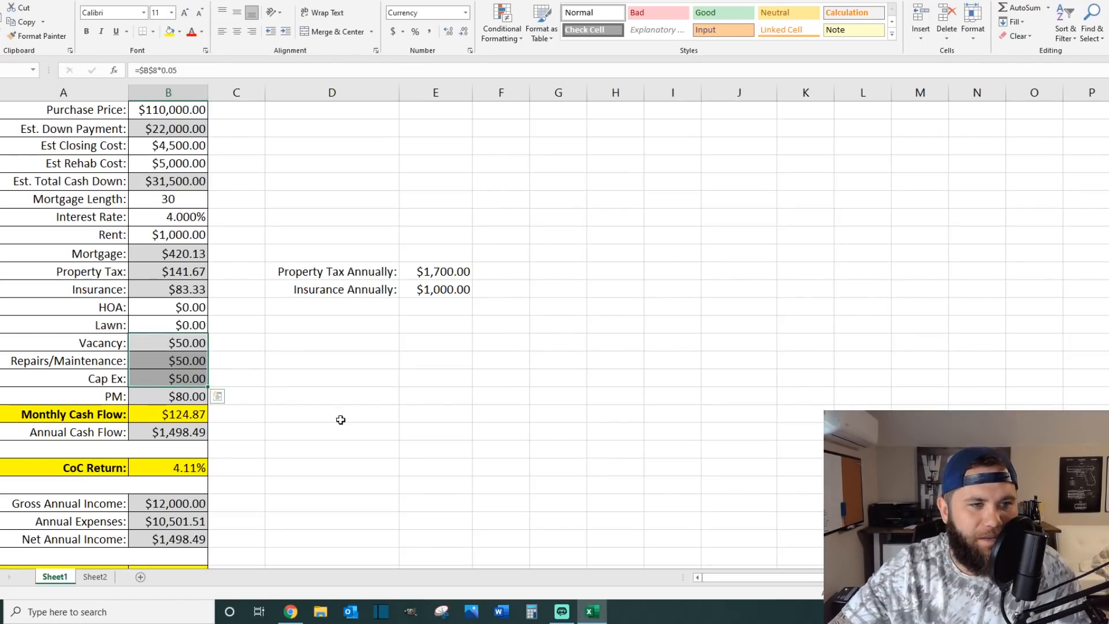
left_click(146, 234)
double_click(168, 345)
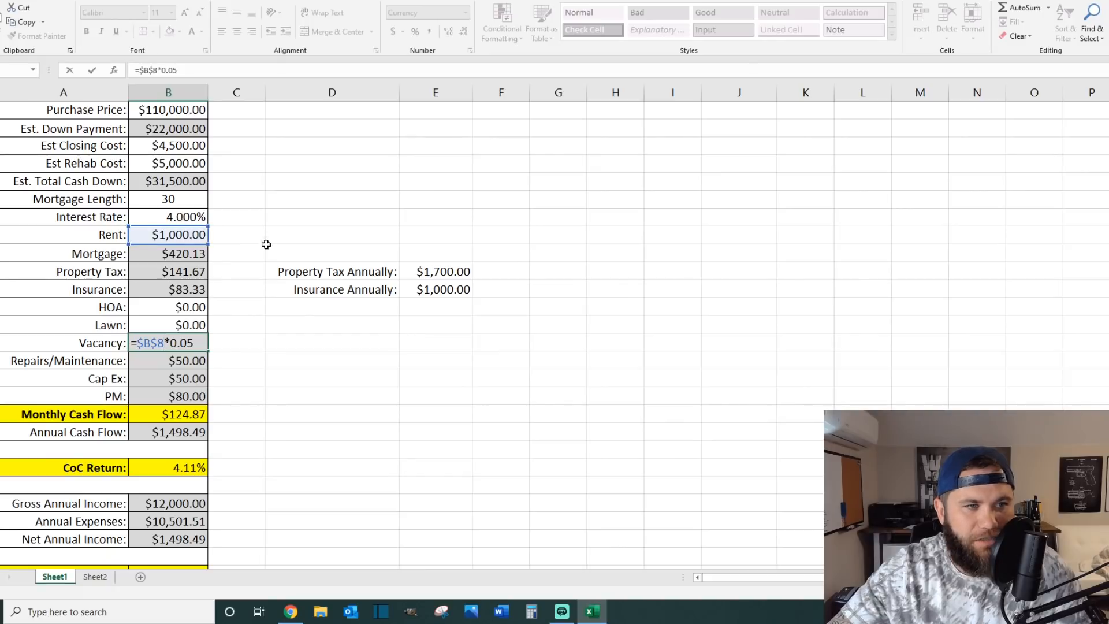
key("Escape")
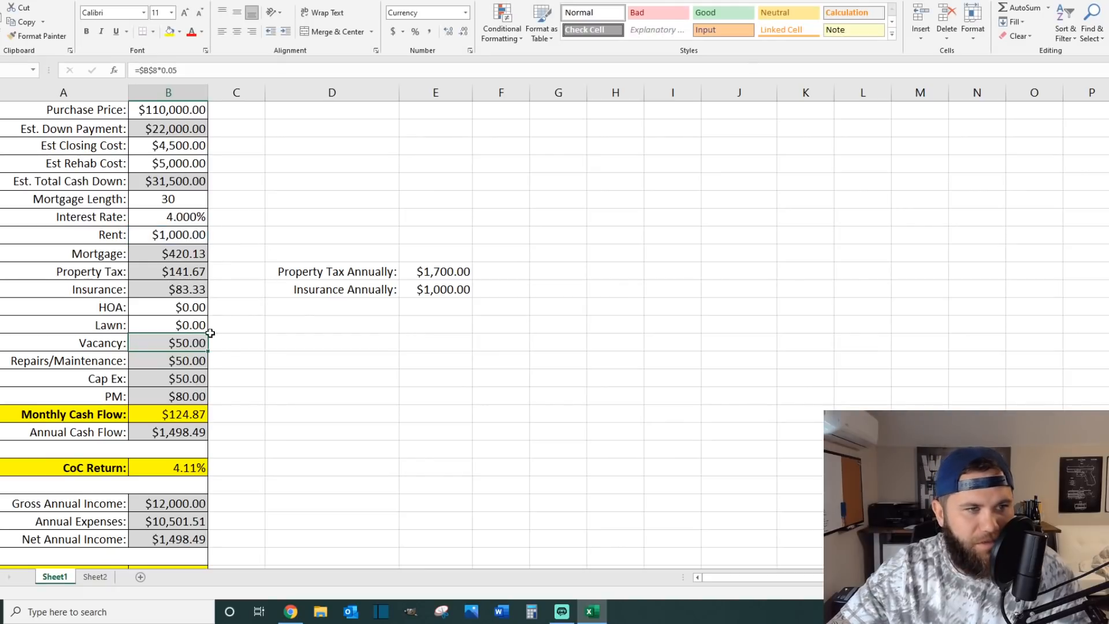
left_click(187, 363)
left_click(185, 380)
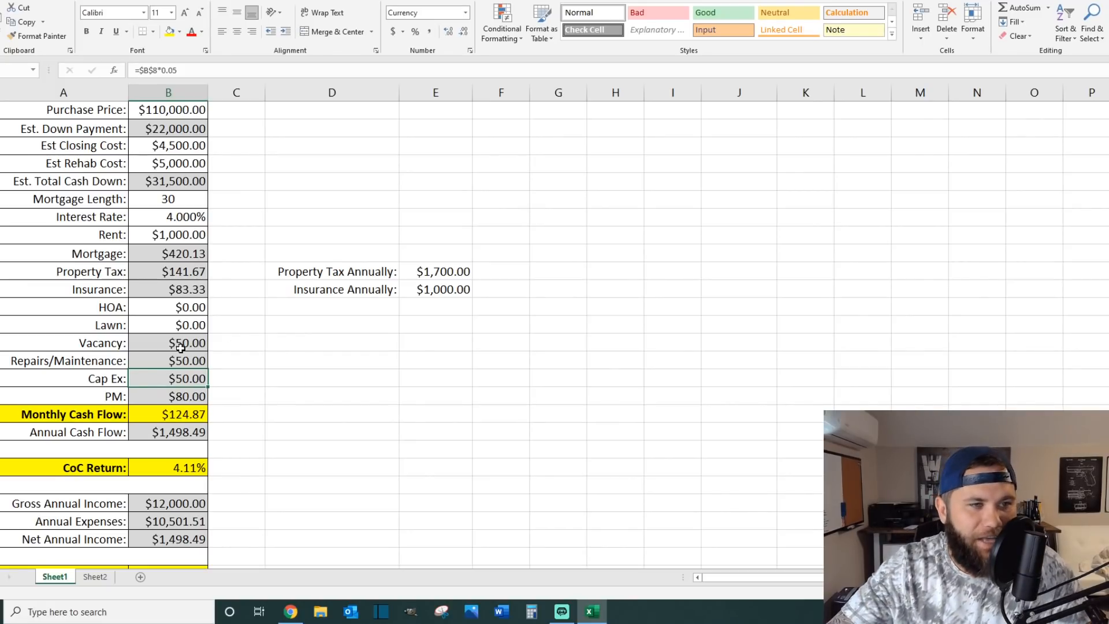
Step: Review the vacancy, repairs/maintenance and cap ex amounts together as a group of monthly reserves
left_click_drag(180, 346, 183, 378)
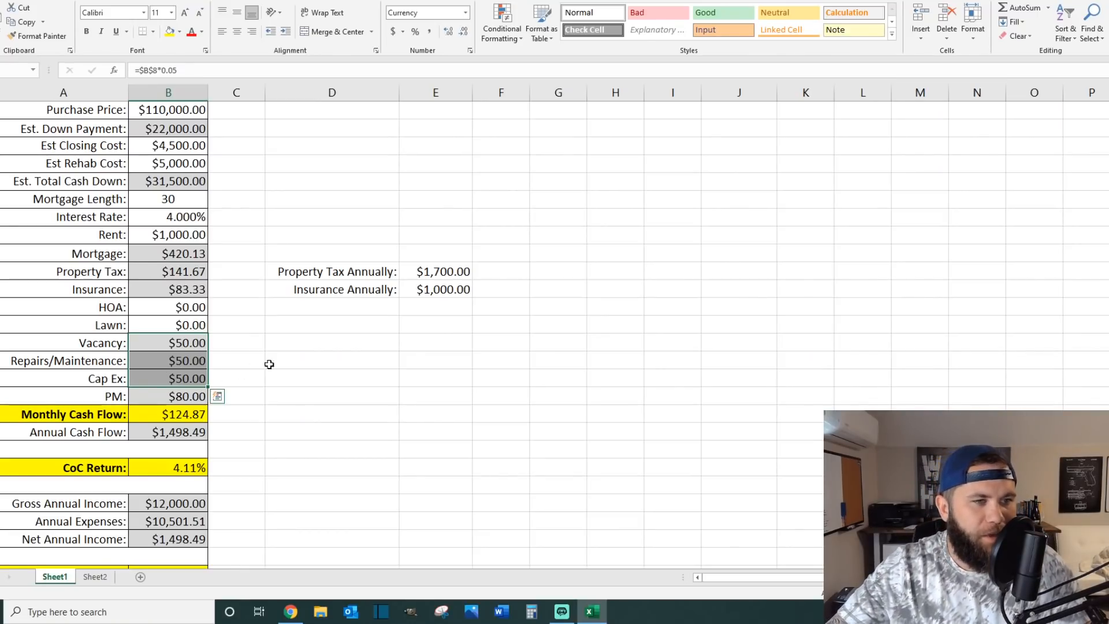
left_click(244, 359)
left_click_drag(181, 344, 179, 376)
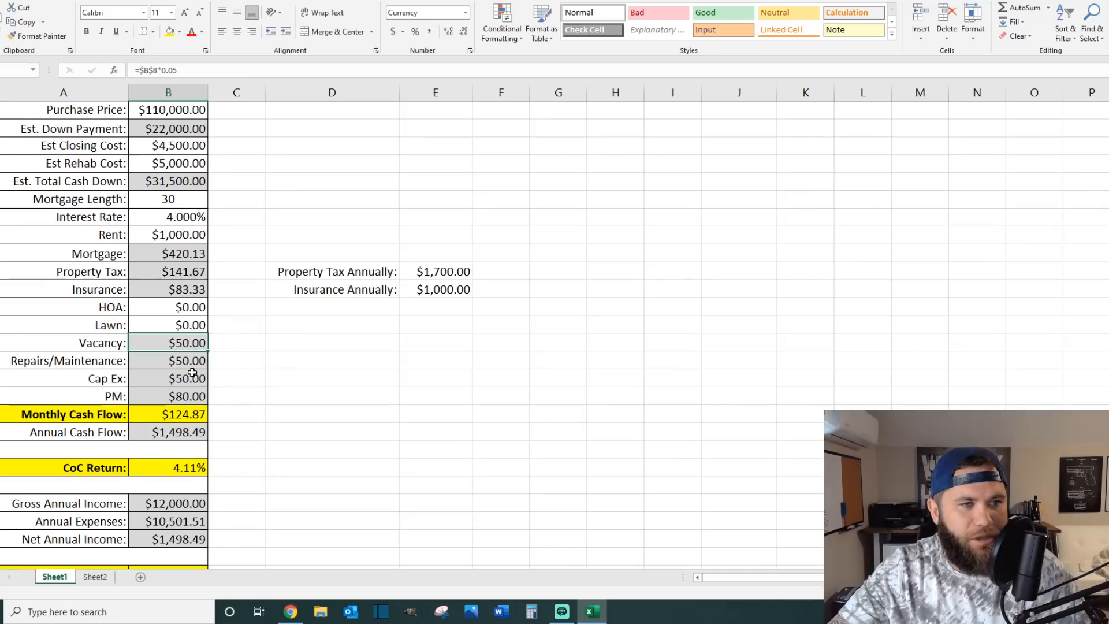
left_click(247, 363)
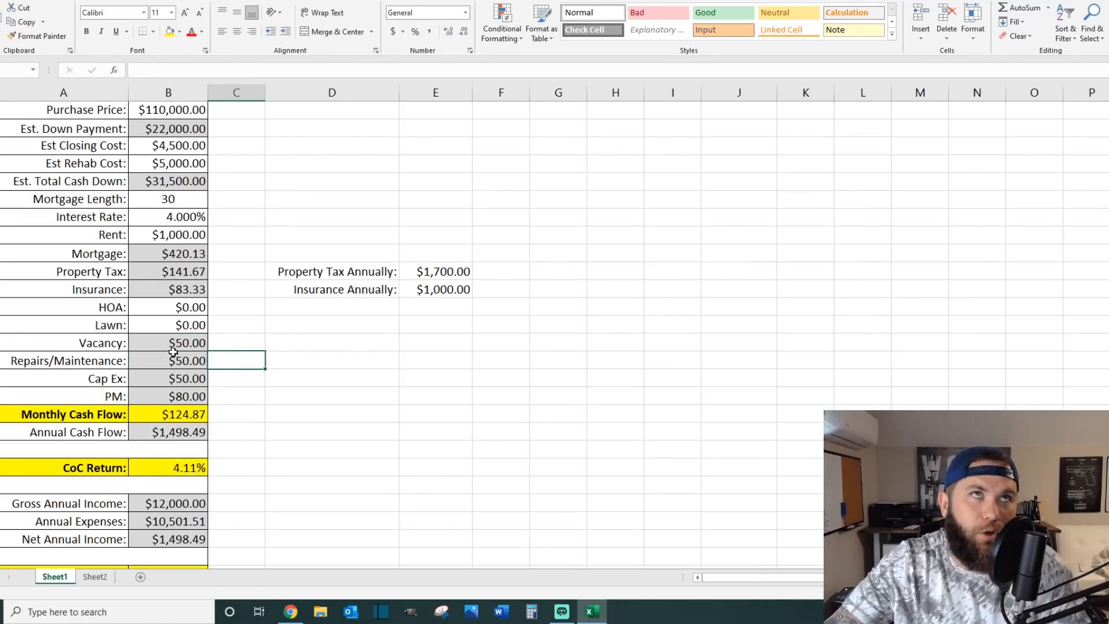
left_click_drag(155, 342, 157, 381)
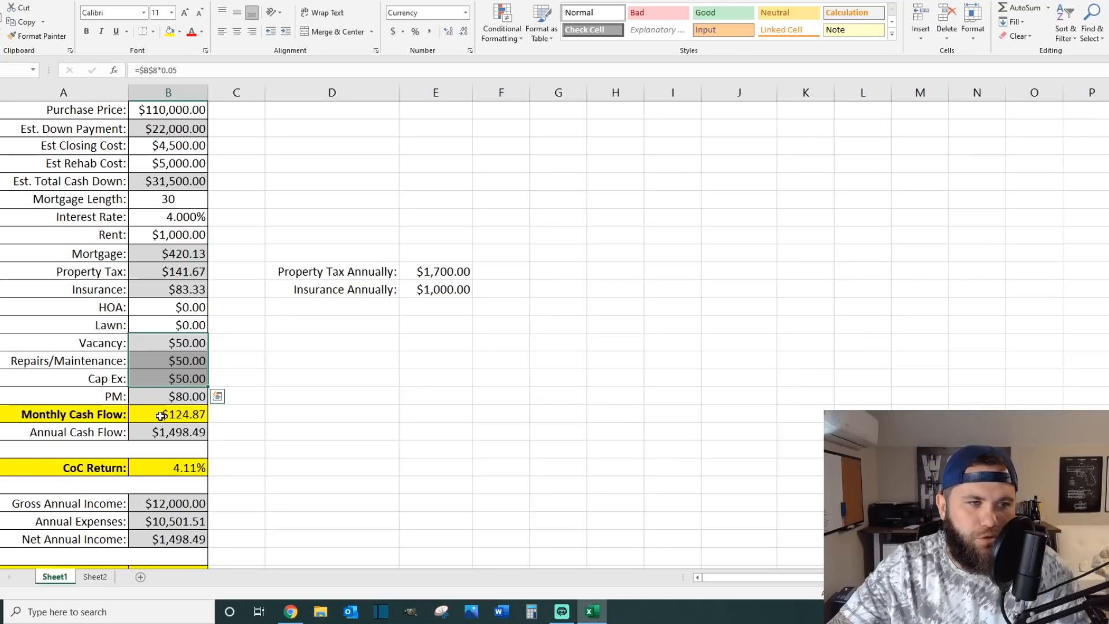
Step: Examine the formulas behind the property management fee, monthly and annual cash flow, and CoC return
left_click(167, 397)
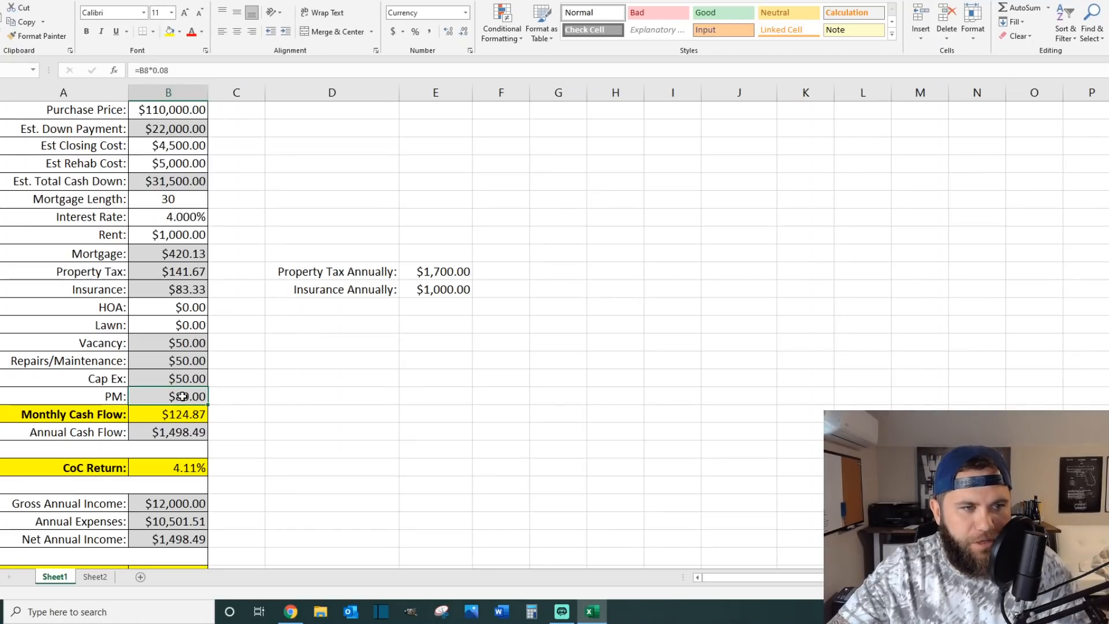
left_click(145, 414)
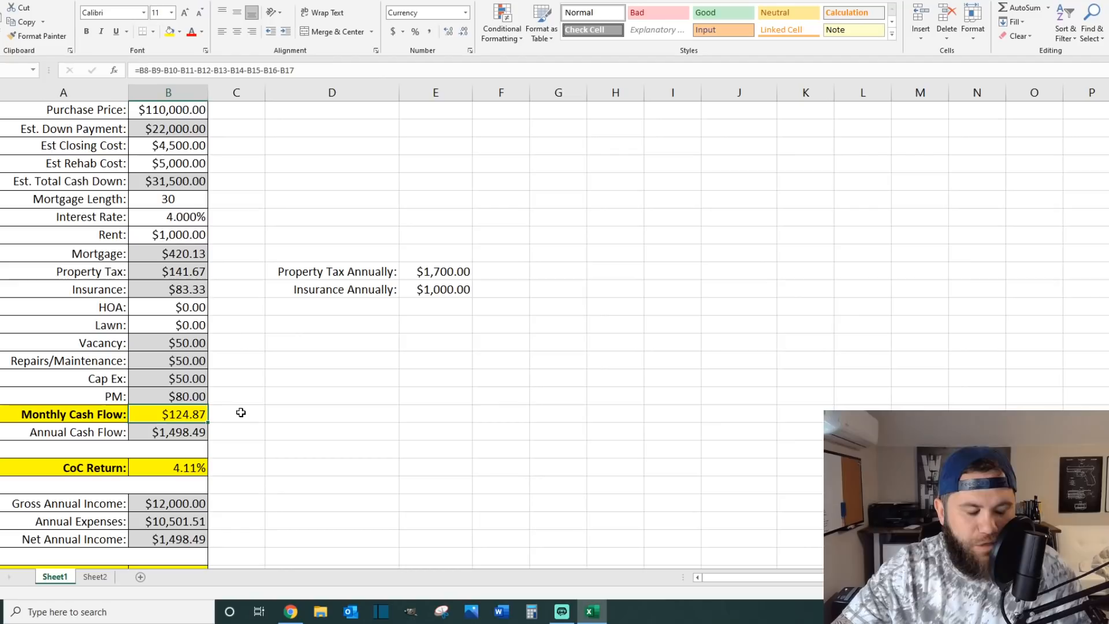
left_click(150, 434)
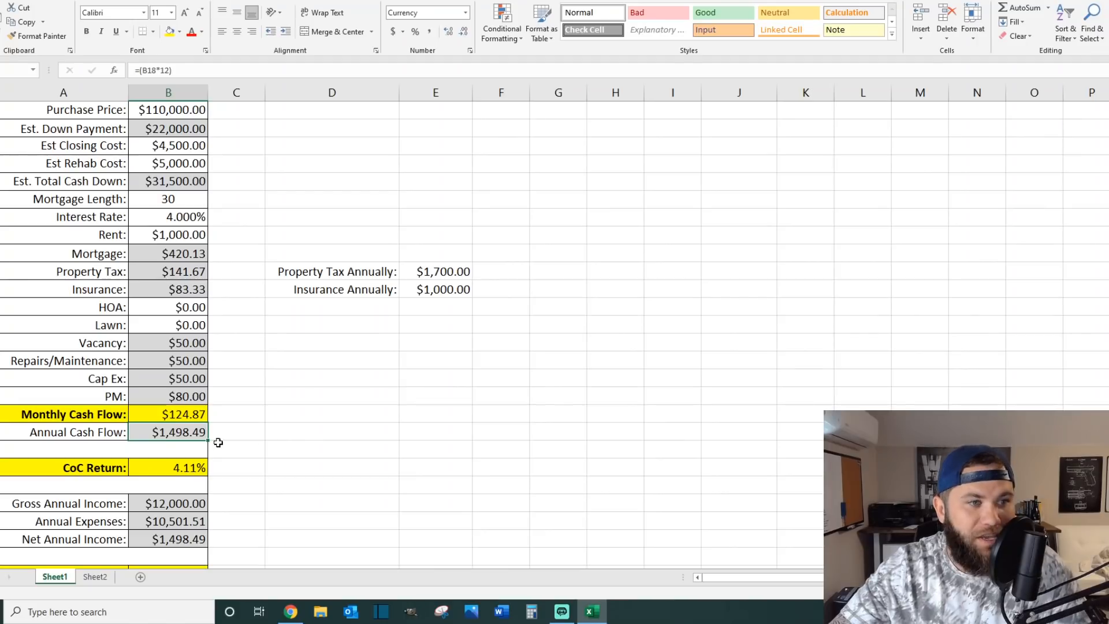
left_click(156, 466)
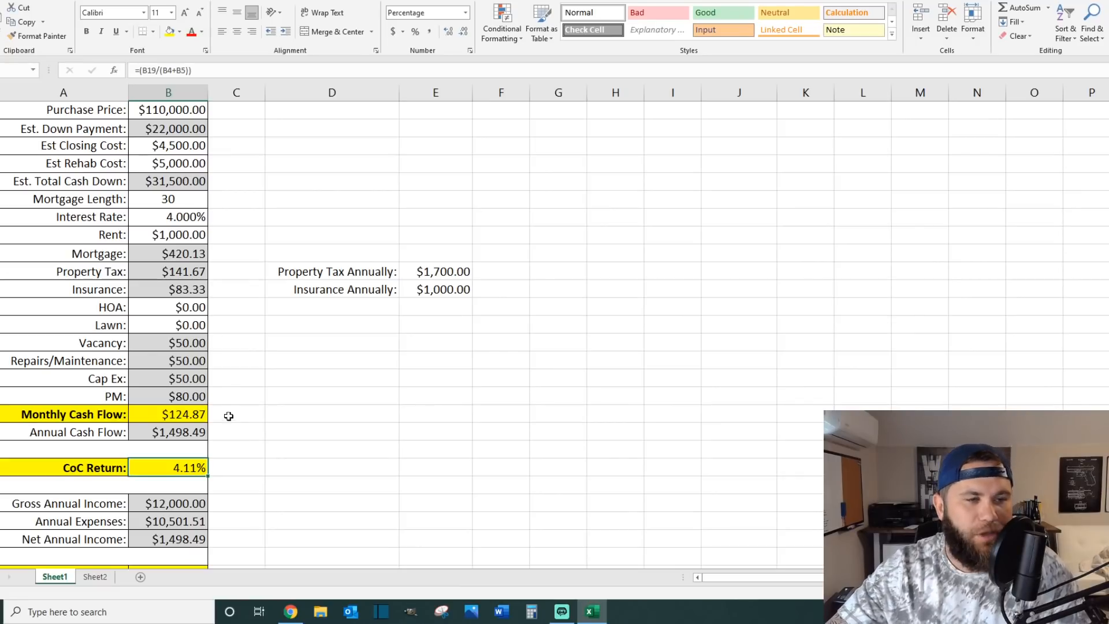
Step: Enter the target note "$150 or more" in the cell beside the monthly cash flow amount
left_click(235, 412)
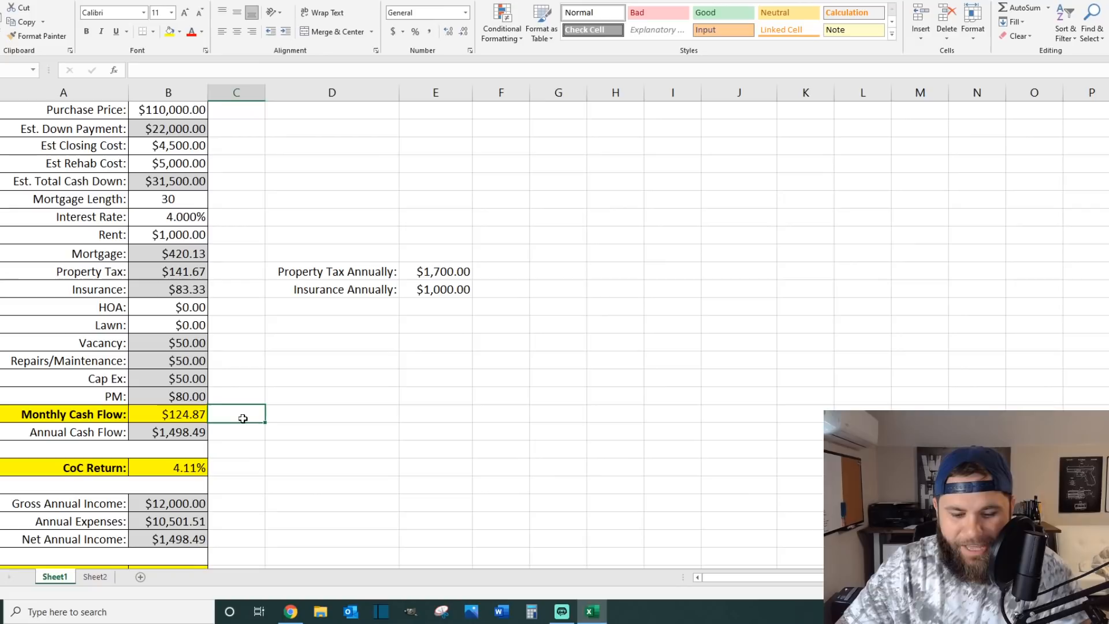
type("$")
key("BackSpace")
type("$15")
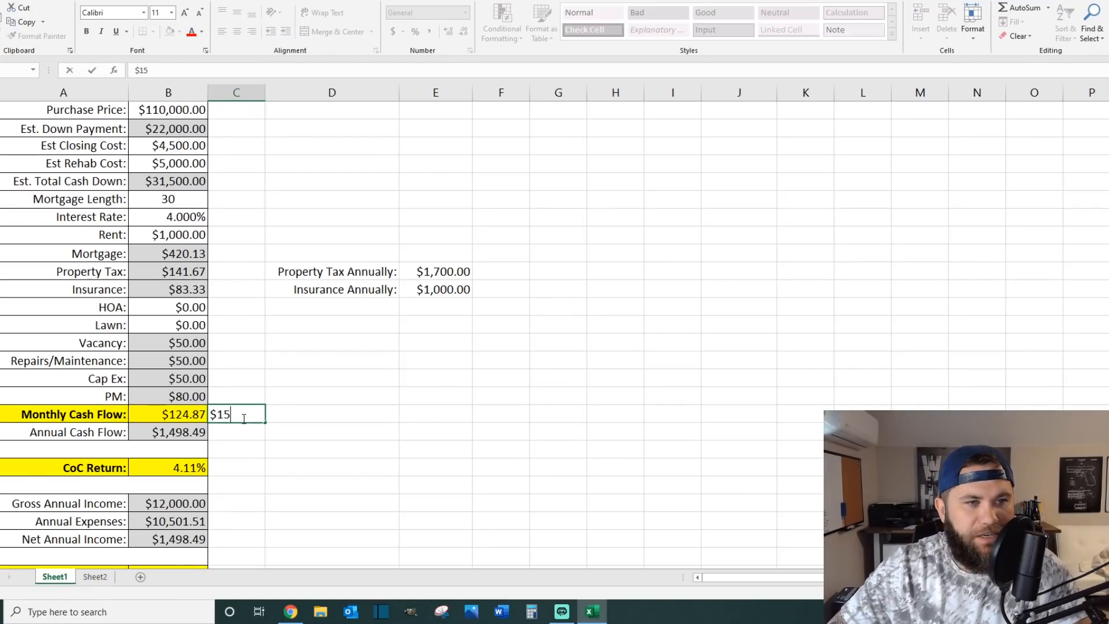
type("0 ir nir")
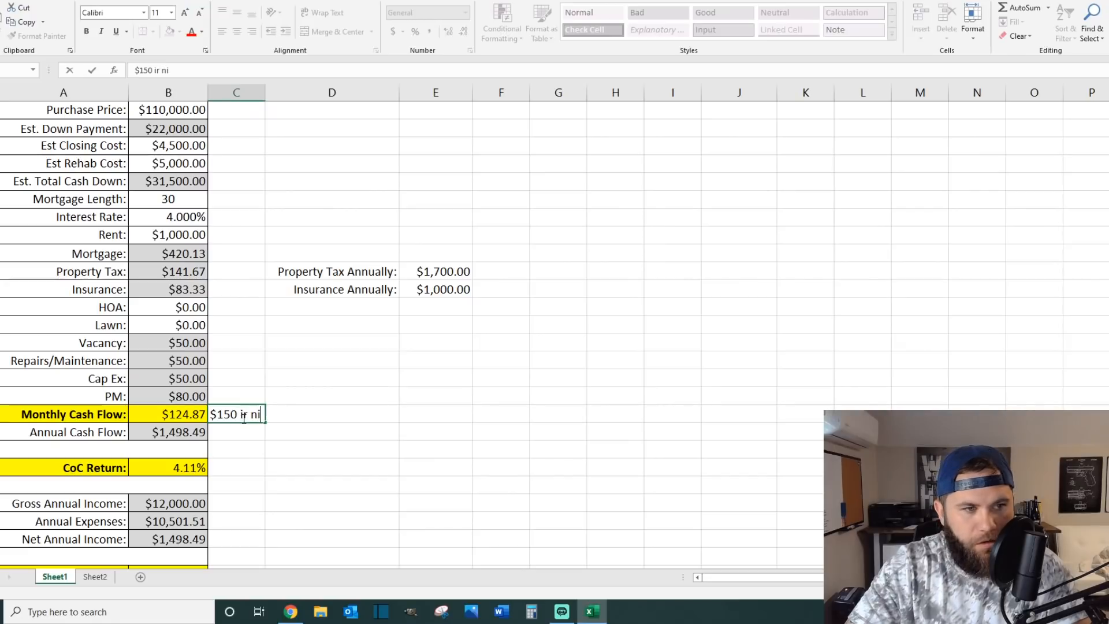
key("BackSpace")
key("BackSpace")
key("BackSpace")
key("BackSpace")
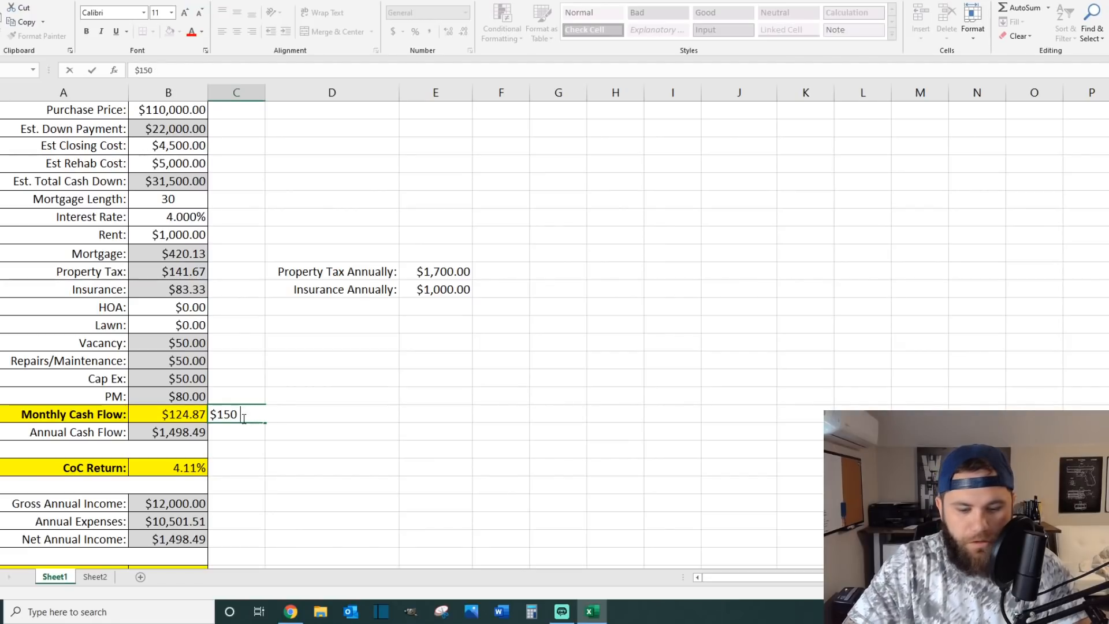
type("or more")
key("Return")
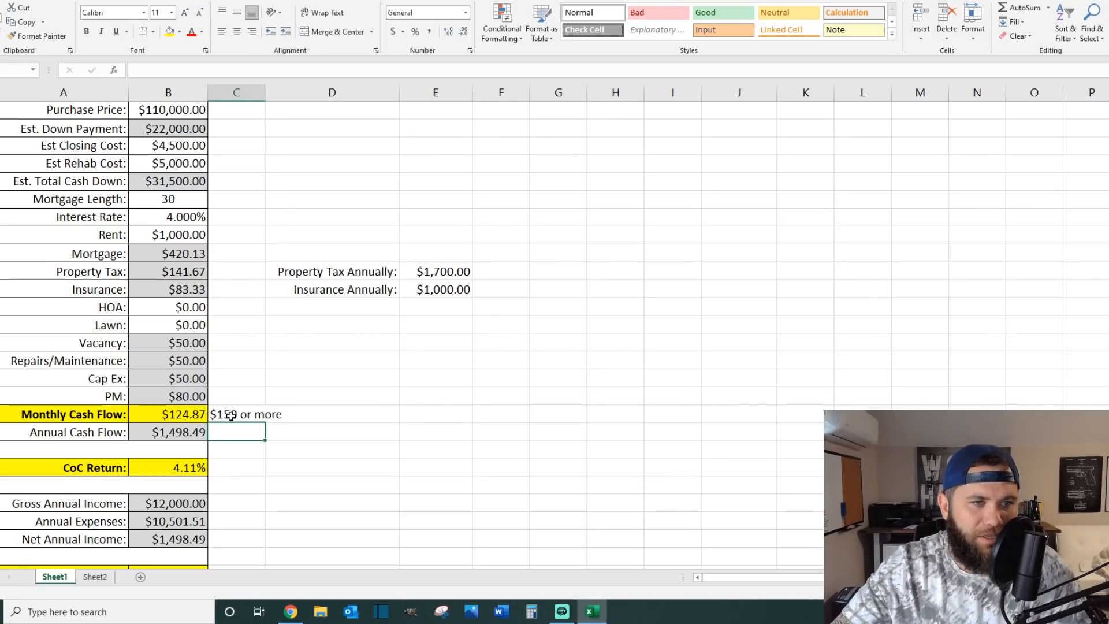
Step: Enter the target note "10-12% or more" in the cell beside the CoC return percentage
left_click(237, 466)
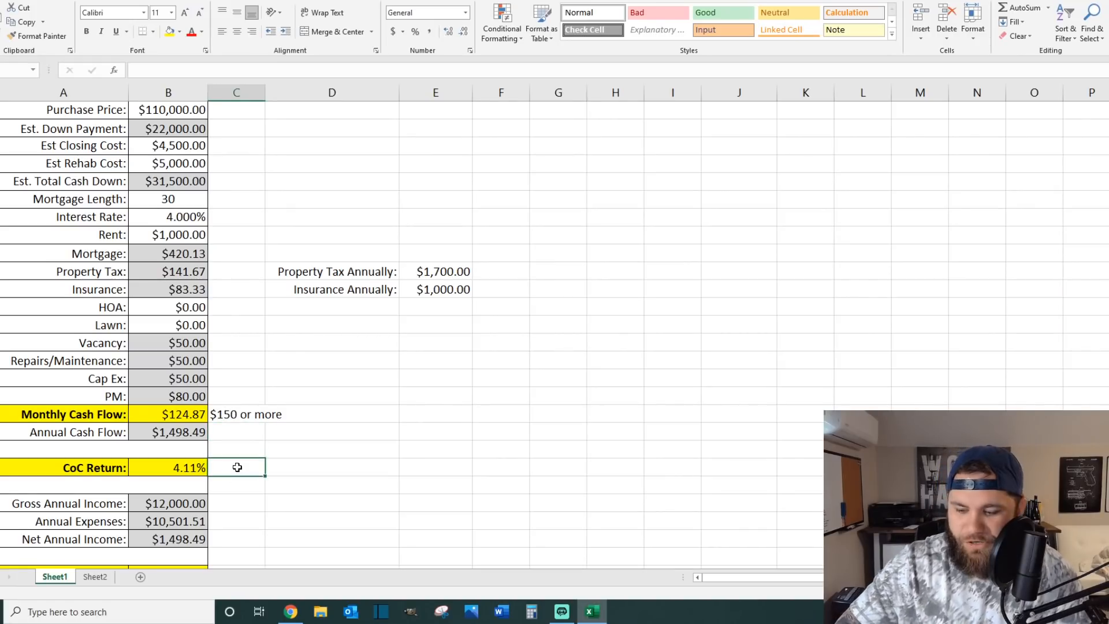
type("10-12")
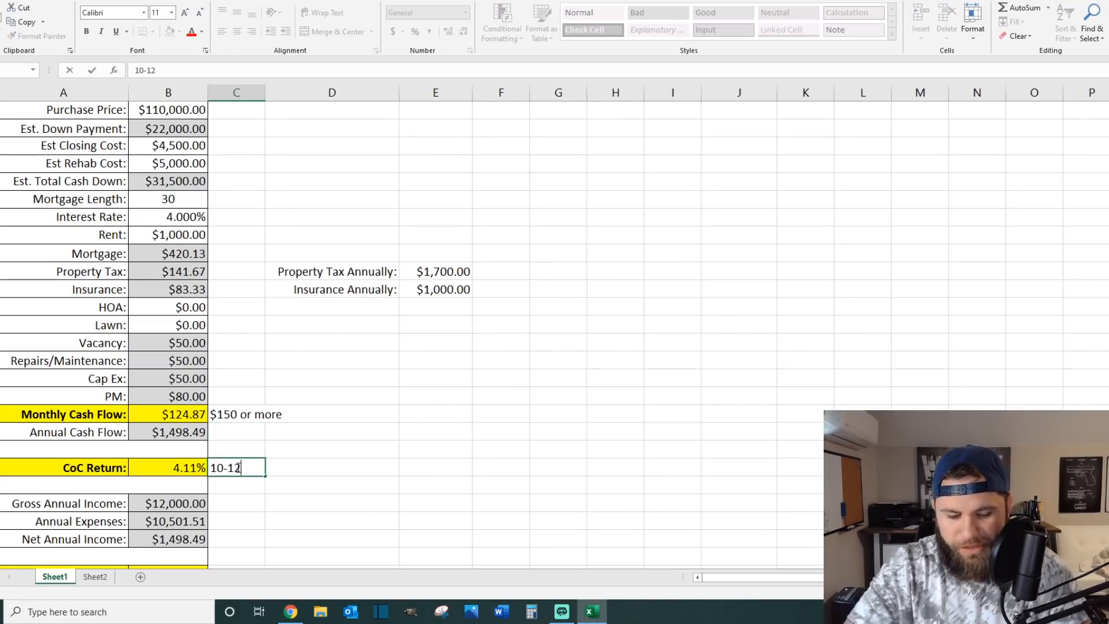
type("% or more")
key("Return")
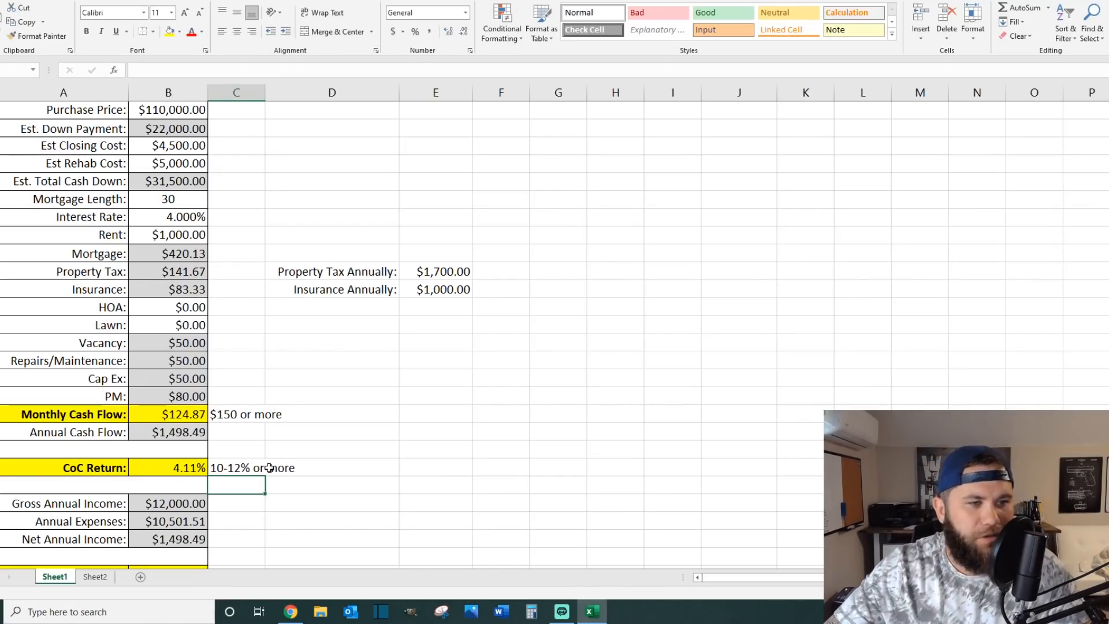
Step: Review the CoC return against the estimated total cash down, checking the formulas of both cells
left_click(174, 468)
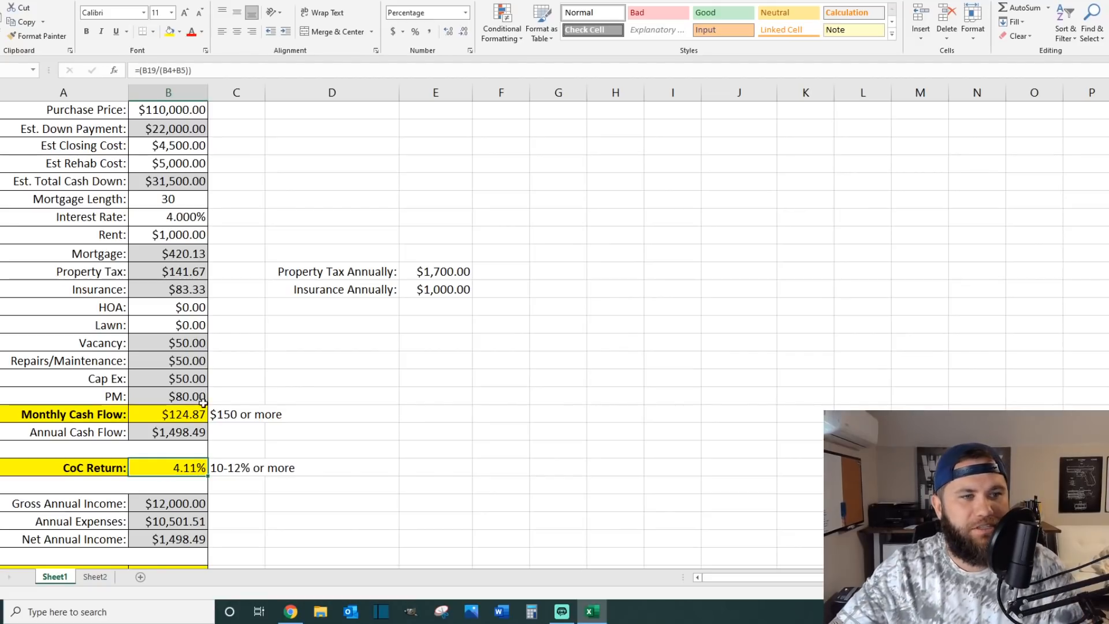
left_click(164, 184)
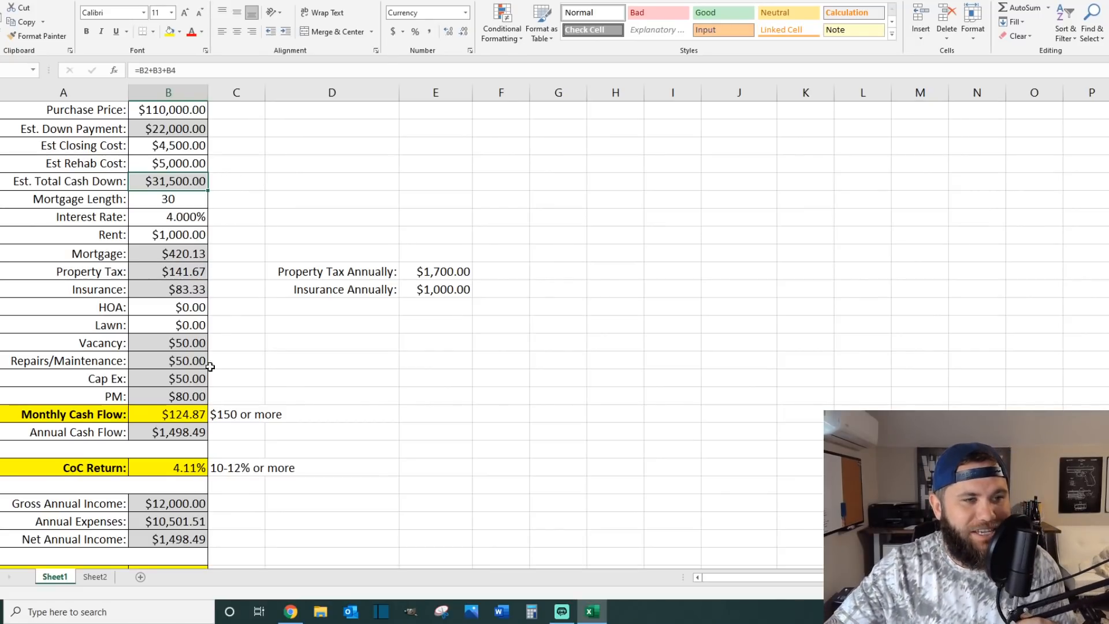
left_click(165, 468)
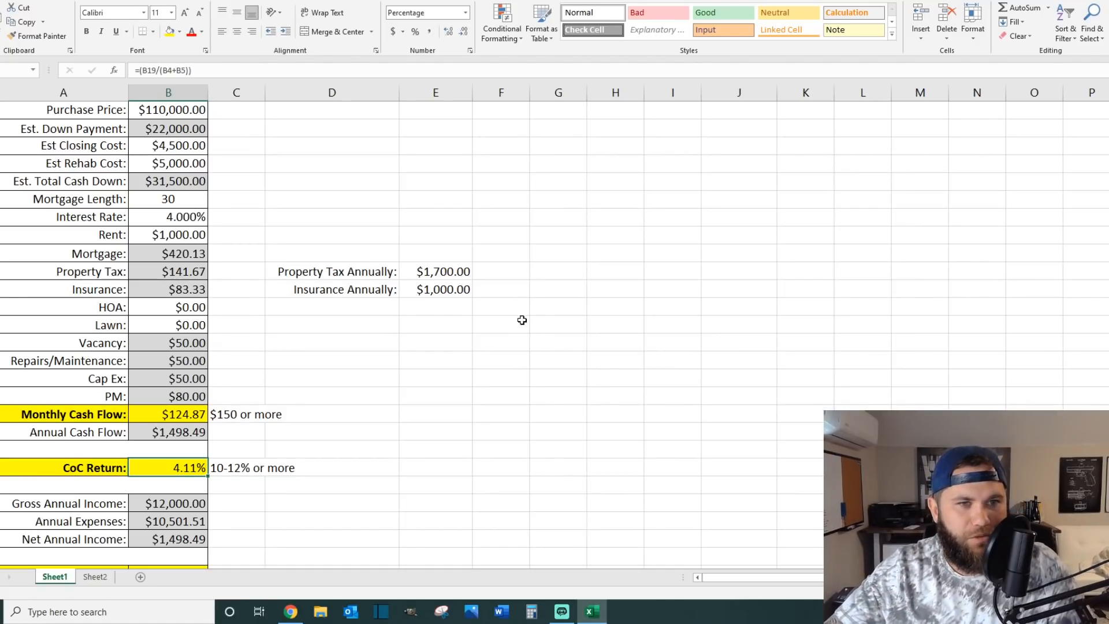
left_click(512, 255)
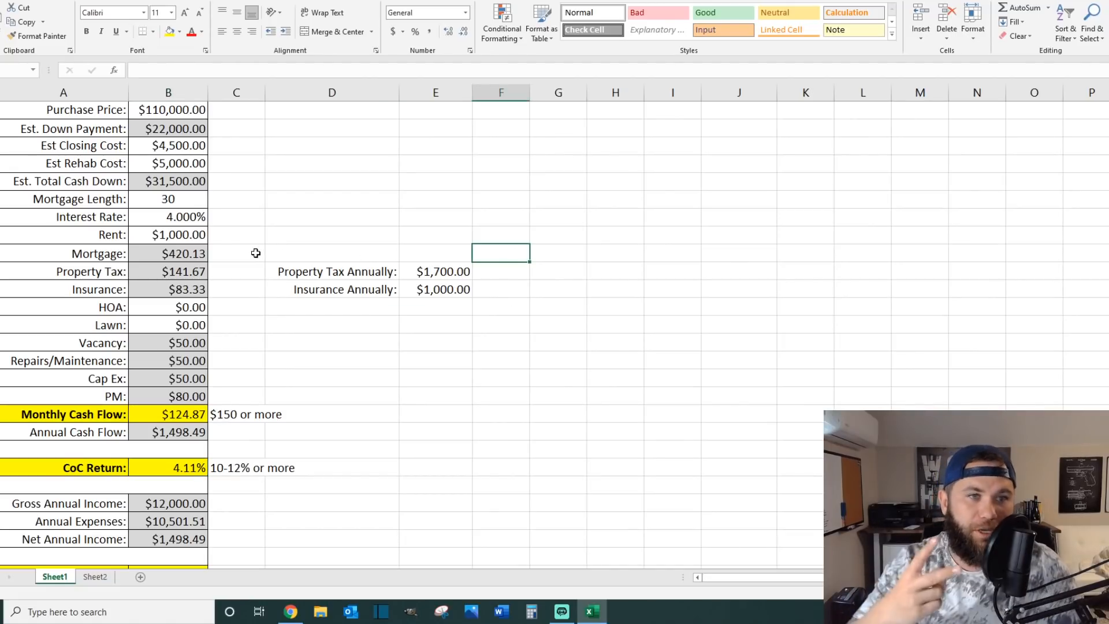